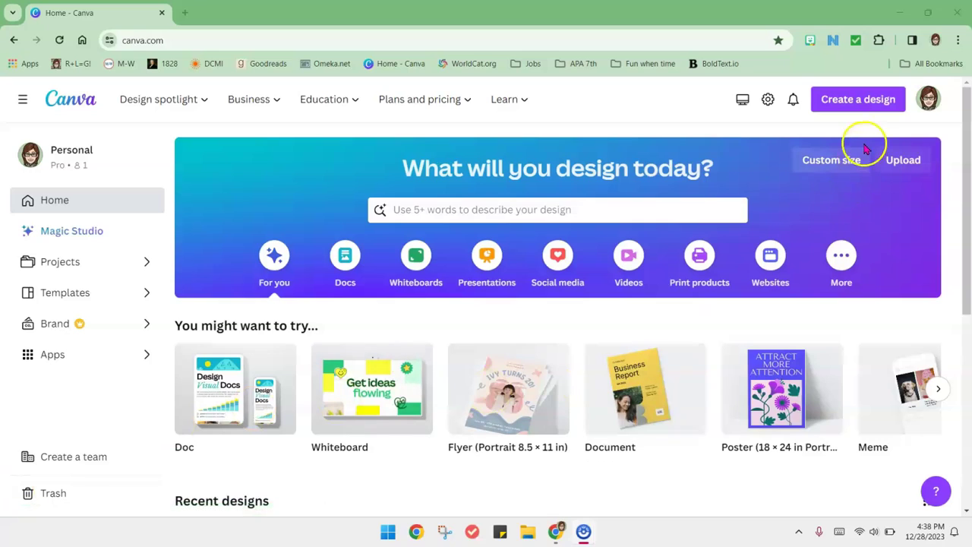
# Step: Step through Art 2.png and Chemistry 1.png in Photos to reach Gilmore 1.png
pyautogui.click(841, 162)
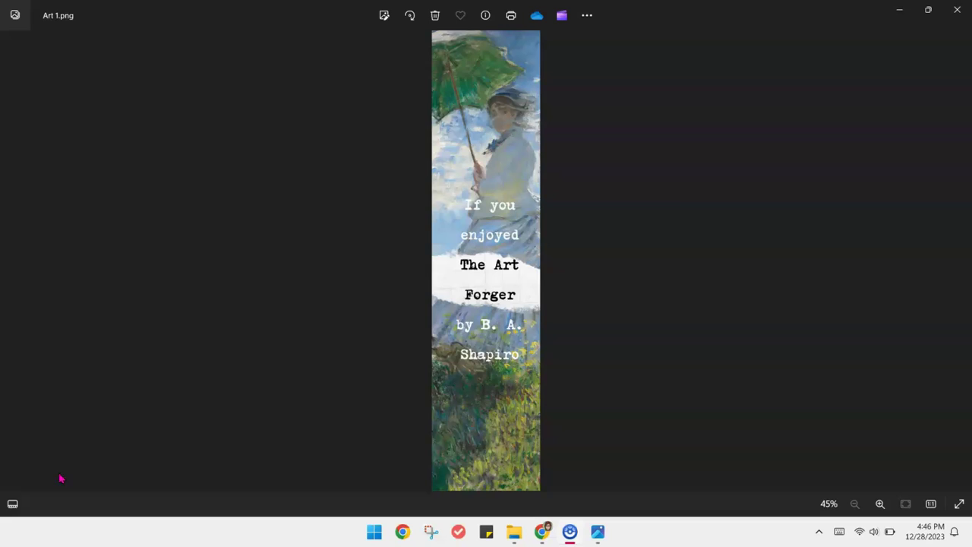
pyautogui.click(703, 207)
pyautogui.click(878, 260)
pyautogui.press('Right')
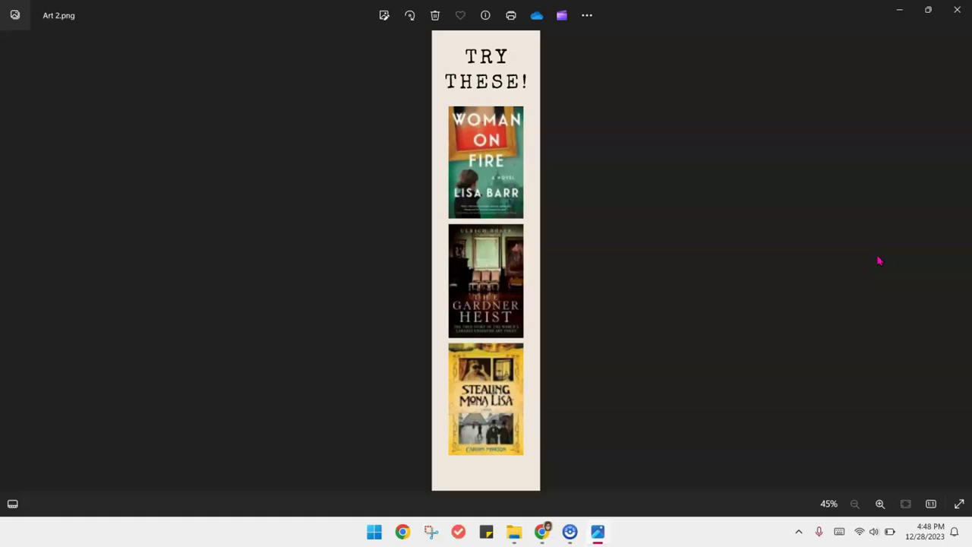
pyautogui.press('Right')
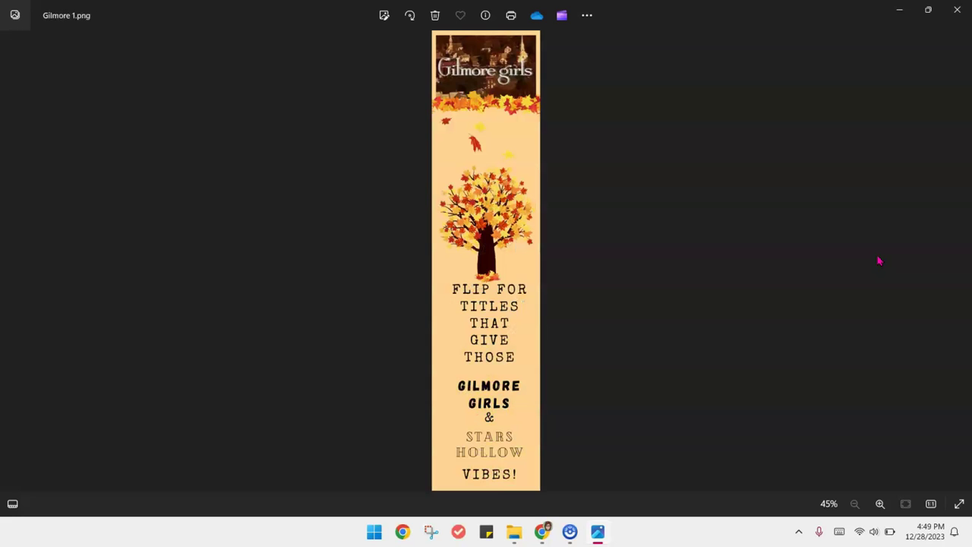
# Step: Browse the Gilmore 2, Kiddo Autumn 2 and Women 1–2 bookmark images in Photos
pyautogui.click(687, 319)
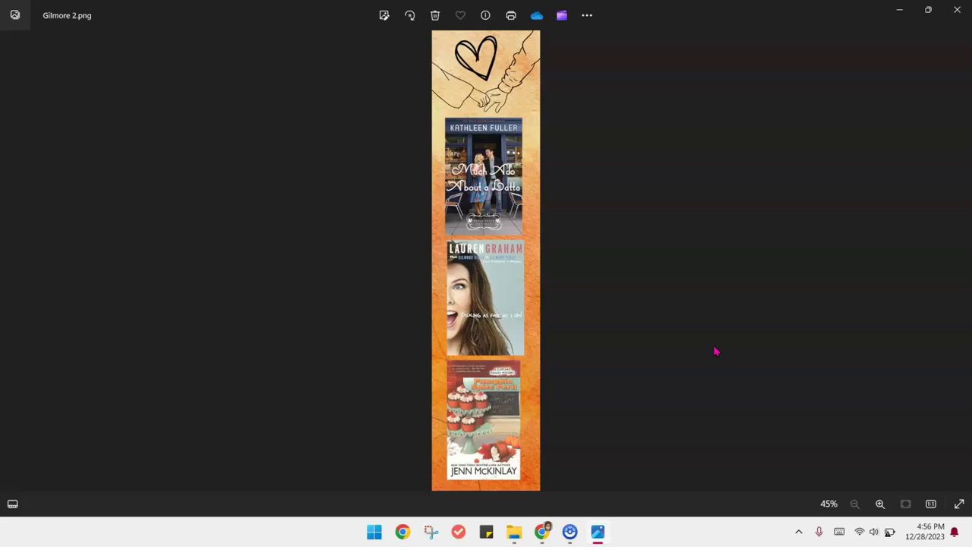
pyautogui.click(593, 294)
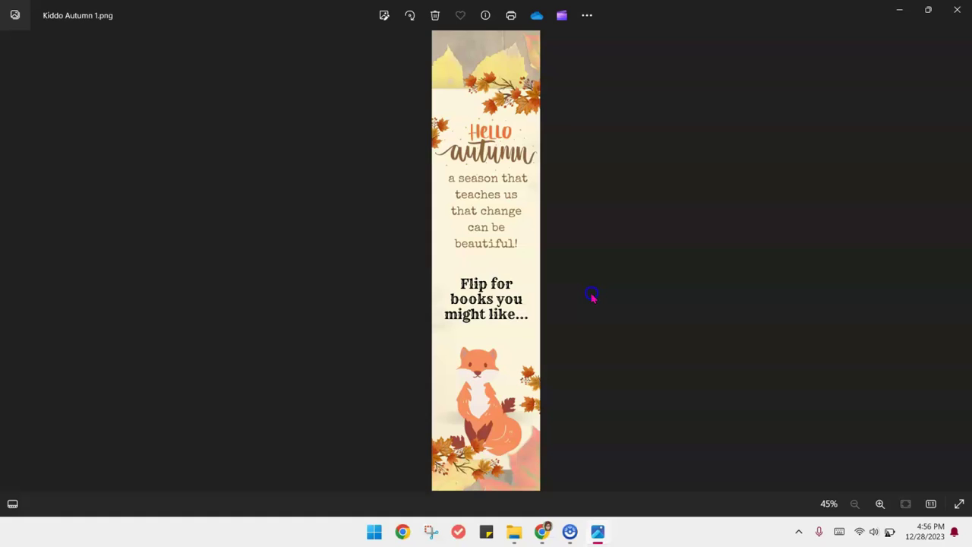
pyautogui.press('Right')
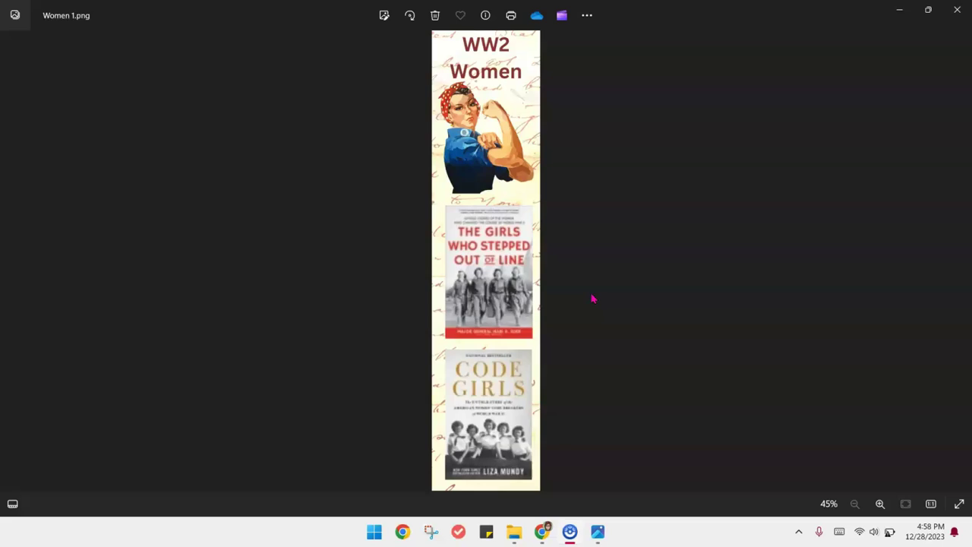
pyautogui.click(609, 300)
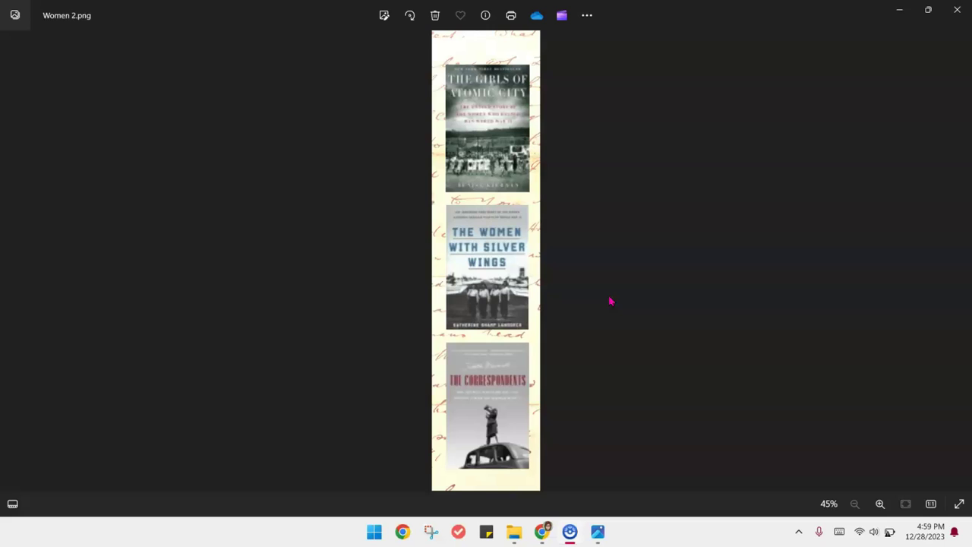
pyautogui.click(855, 160)
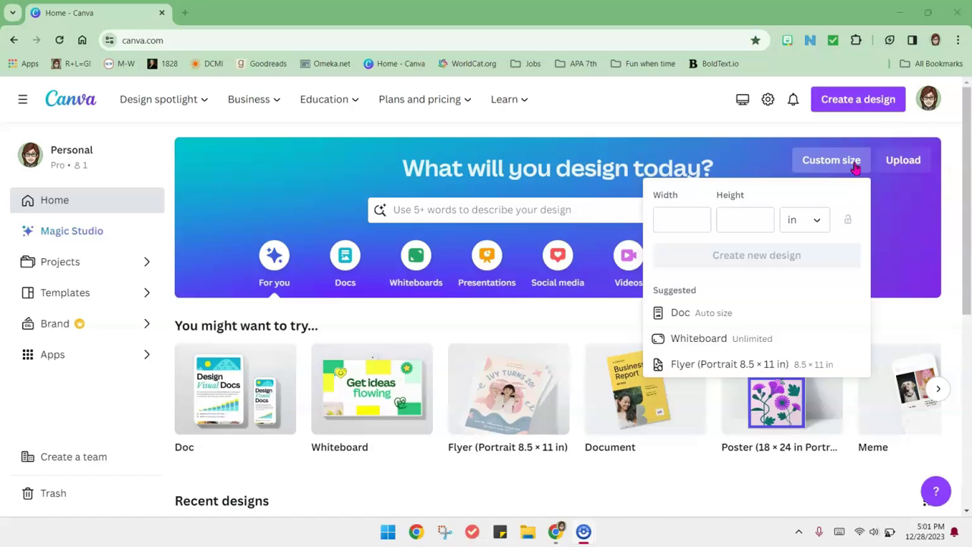
# Step: Create a custom-size design 2 in wide by 8.5 in tall, units in inches
pyautogui.click(852, 167)
pyautogui.click(848, 162)
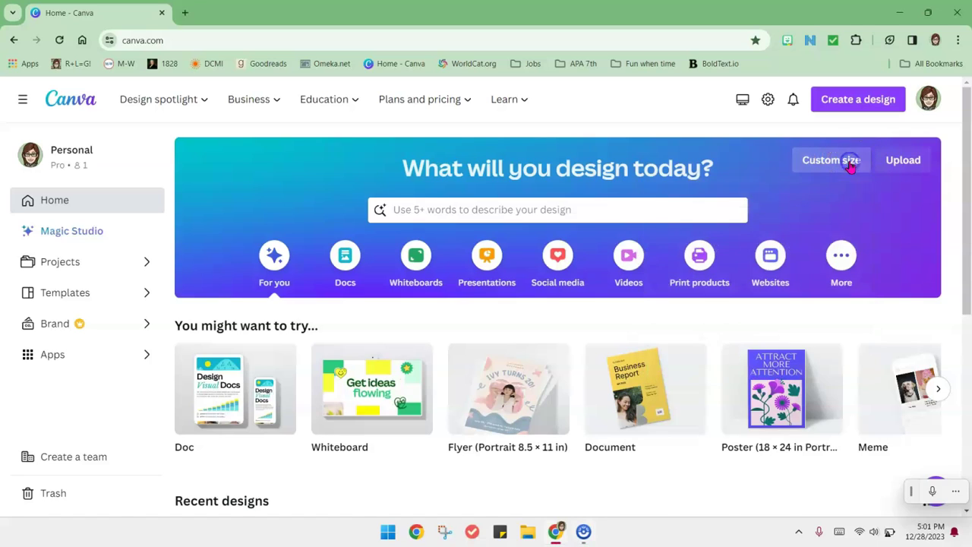
pyautogui.click(848, 161)
pyautogui.click(822, 219)
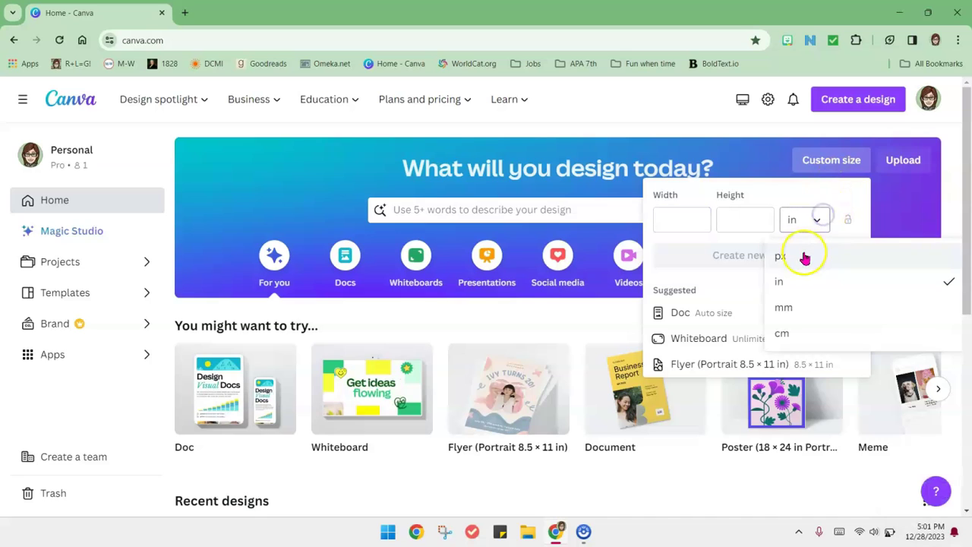
pyautogui.click(787, 283)
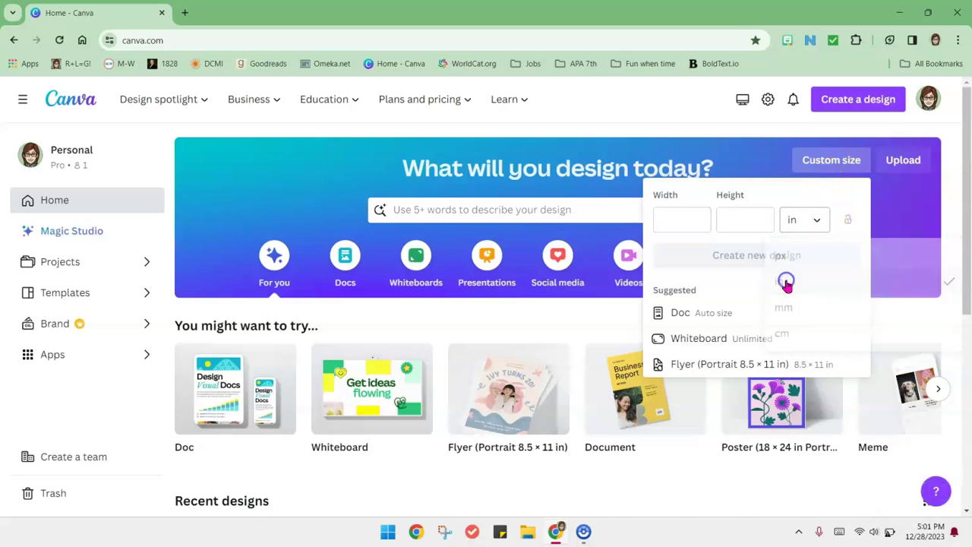
pyautogui.click(685, 220)
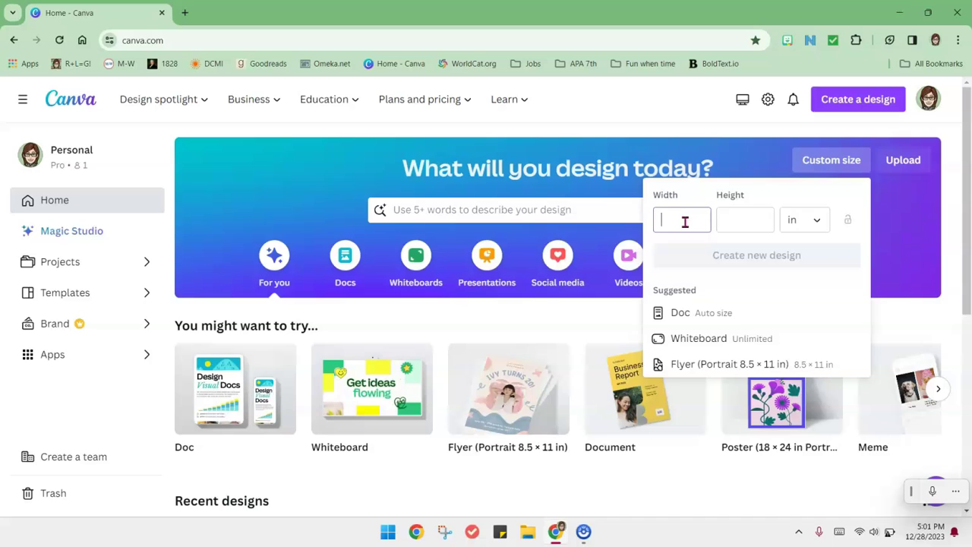
pyautogui.write('2')
pyautogui.click(749, 220)
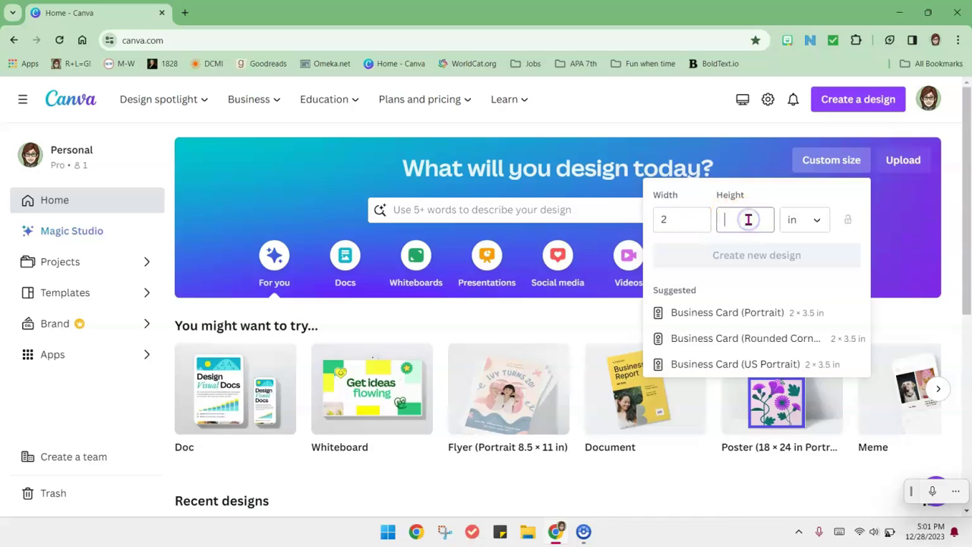
pyautogui.write('8.5')
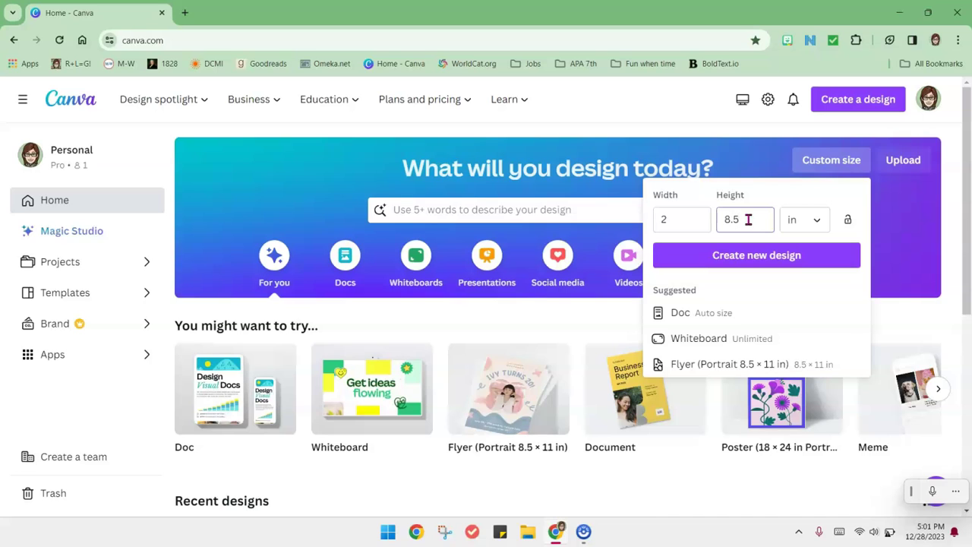
pyautogui.click(751, 252)
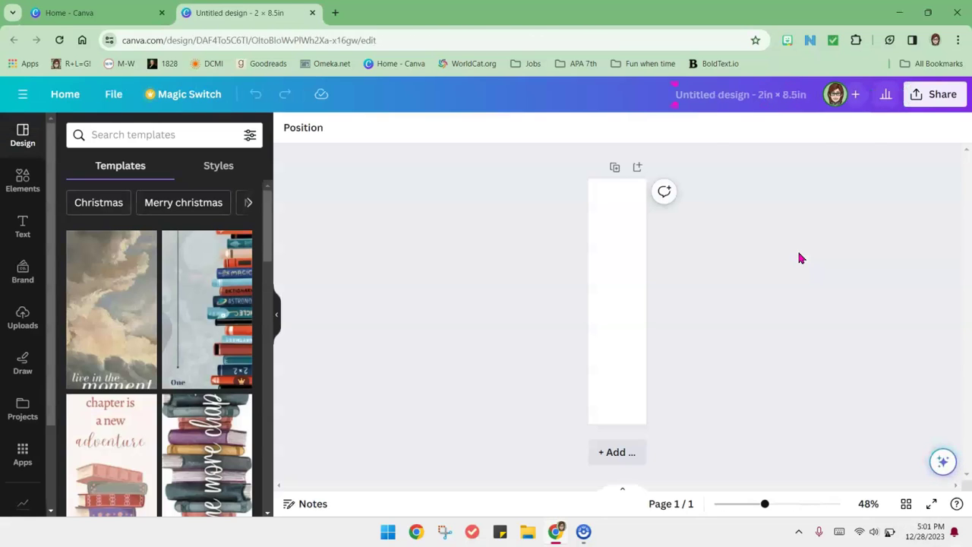
# Step: Add a second blank 2 × 8.5 in page below the first
pyautogui.click(600, 337)
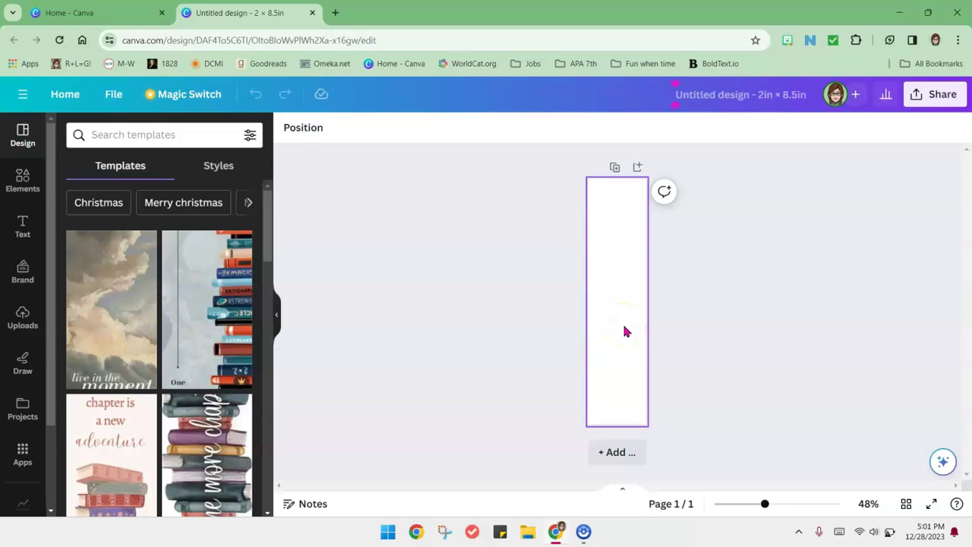
pyautogui.click(625, 373)
pyautogui.click(621, 453)
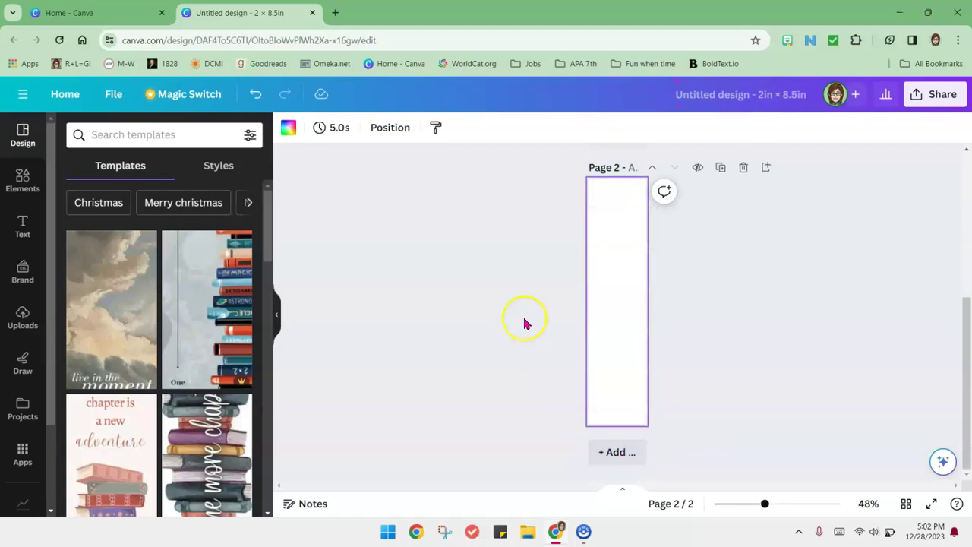
pyautogui.scroll(4, 524, 330)
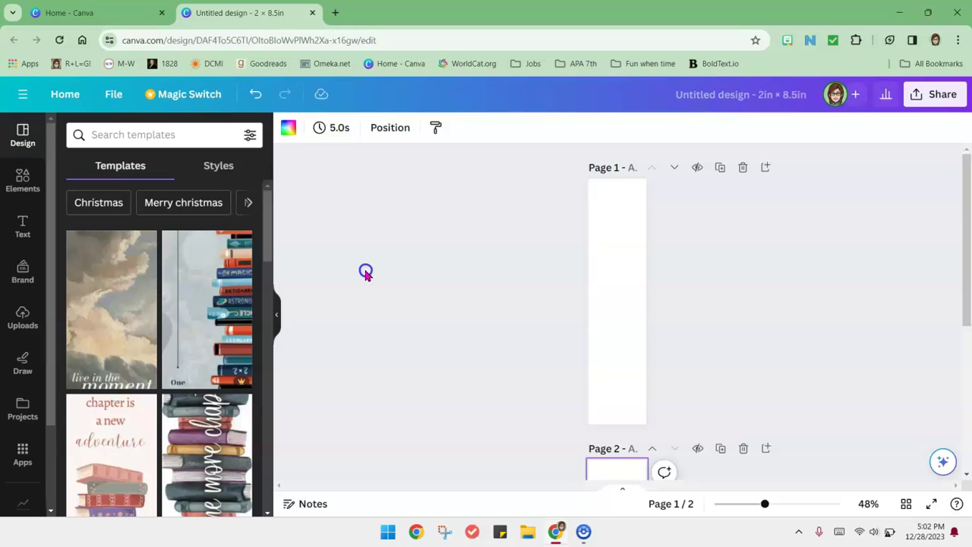
# Step: Apply the Brown Beige Retro Vintage globe bookmark template to both pages
pyautogui.click(366, 274)
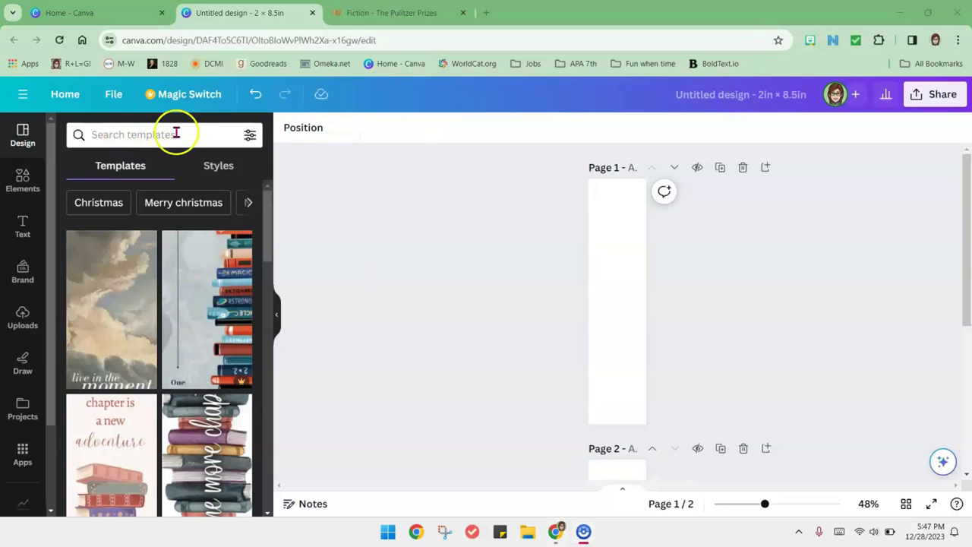
pyautogui.click(175, 134)
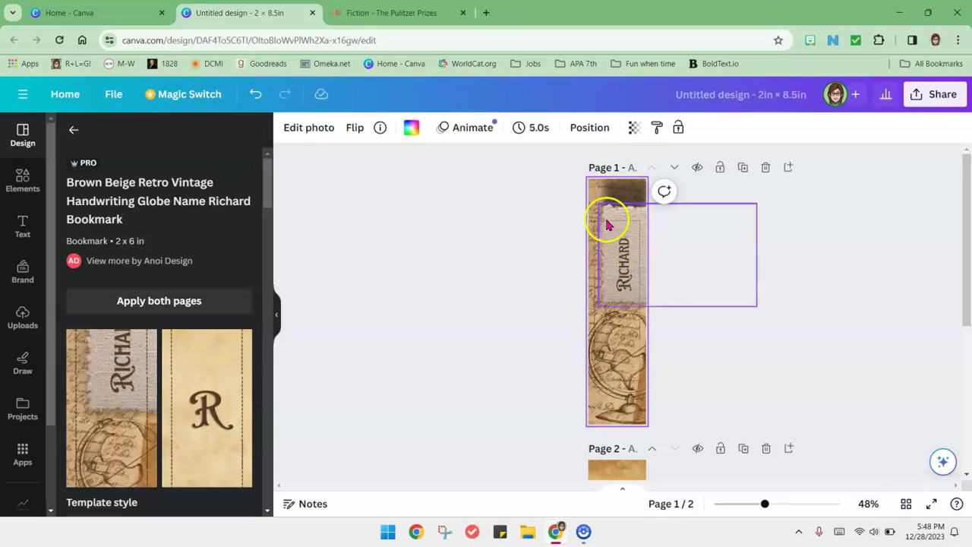
pyautogui.click(608, 194)
pyautogui.click(621, 402)
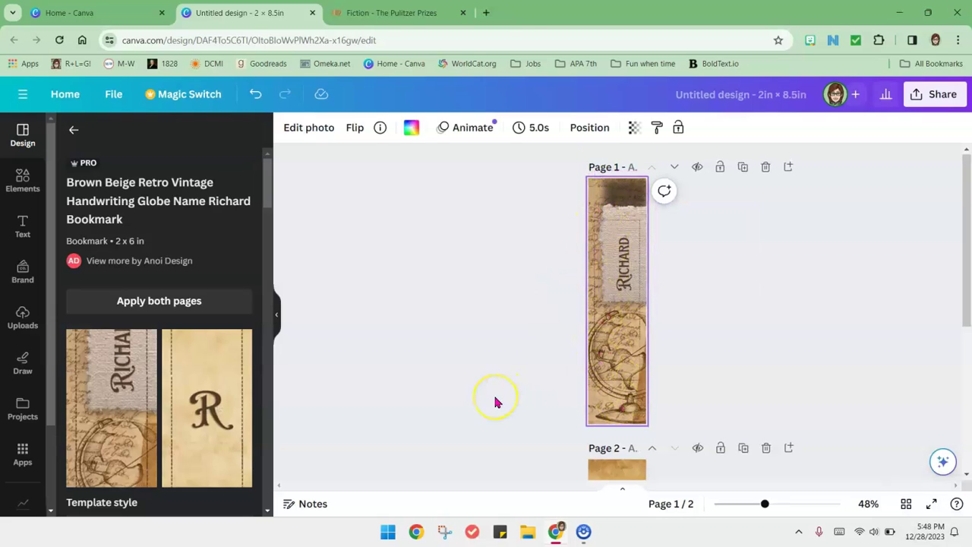
pyautogui.scroll(-3, 501, 401)
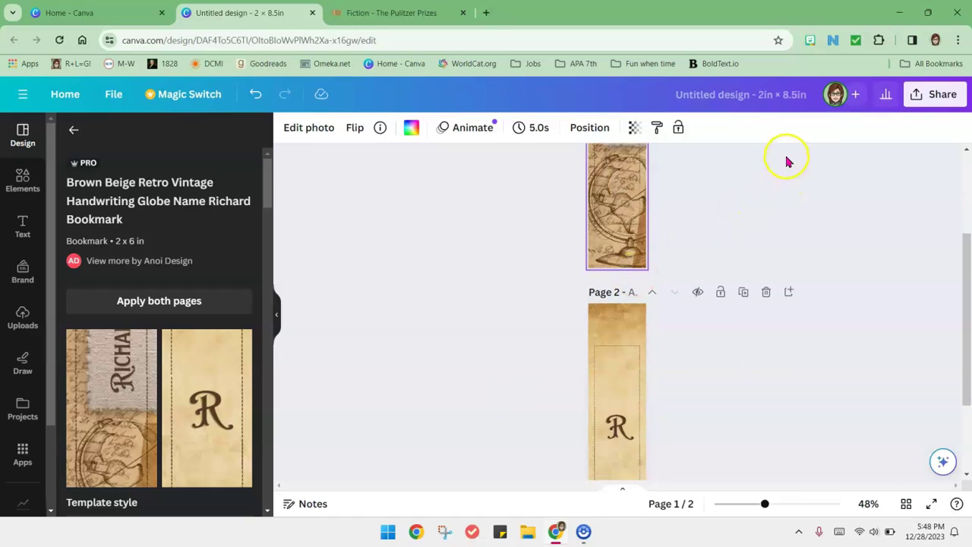
pyautogui.scroll(-2, 544, 399)
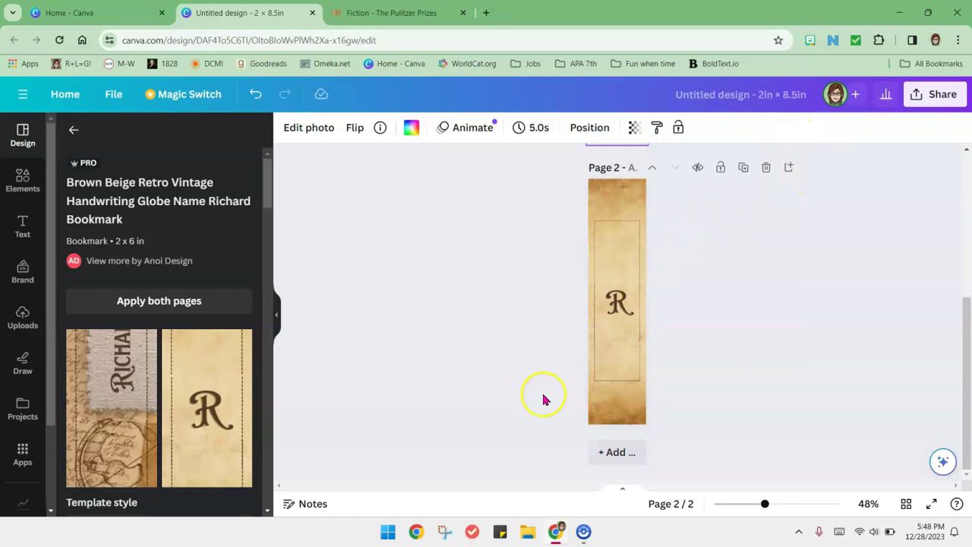
pyautogui.scroll(3, 544, 293)
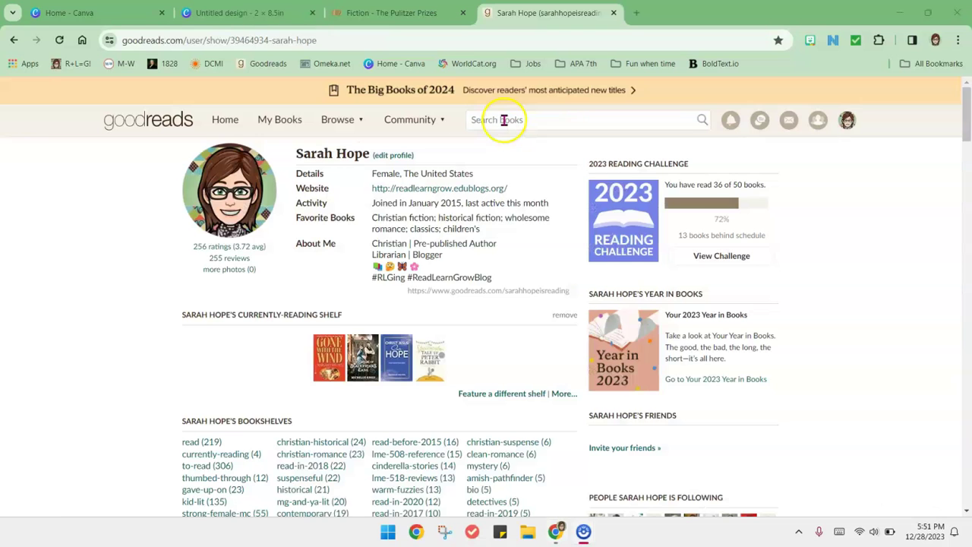
# Step: Search Goodreads for Gone with the Wind and find its cover image
pyautogui.click(503, 120)
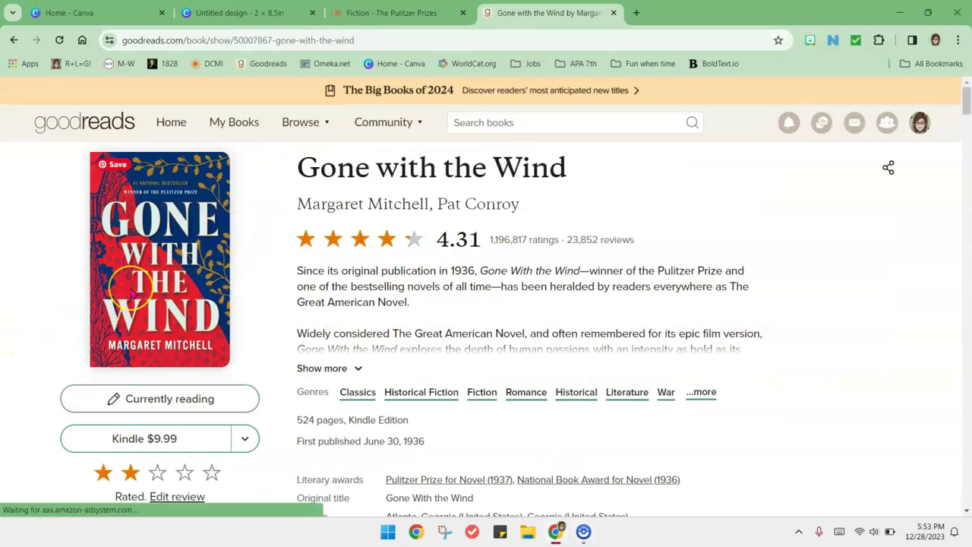
pyautogui.scroll(-5, 24, 405)
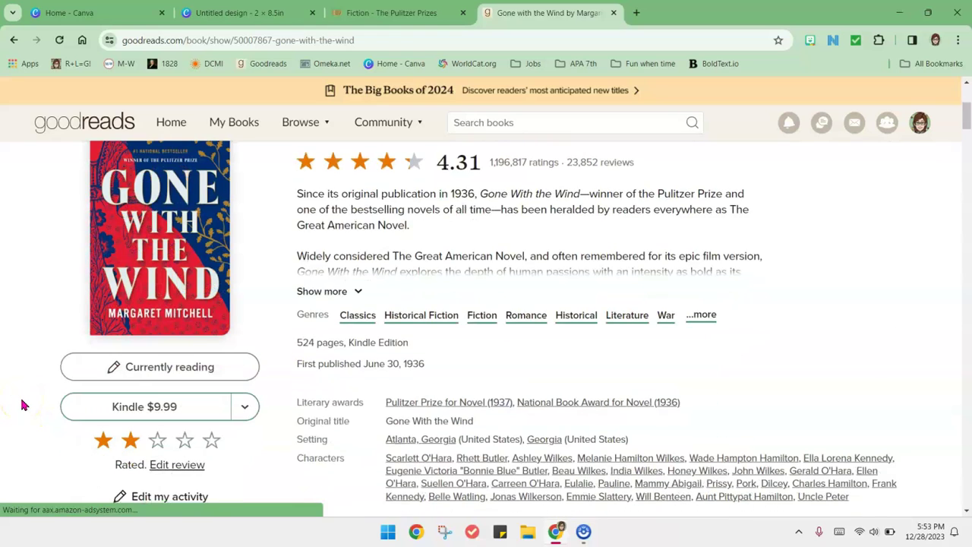
pyautogui.scroll(-2, 24, 405)
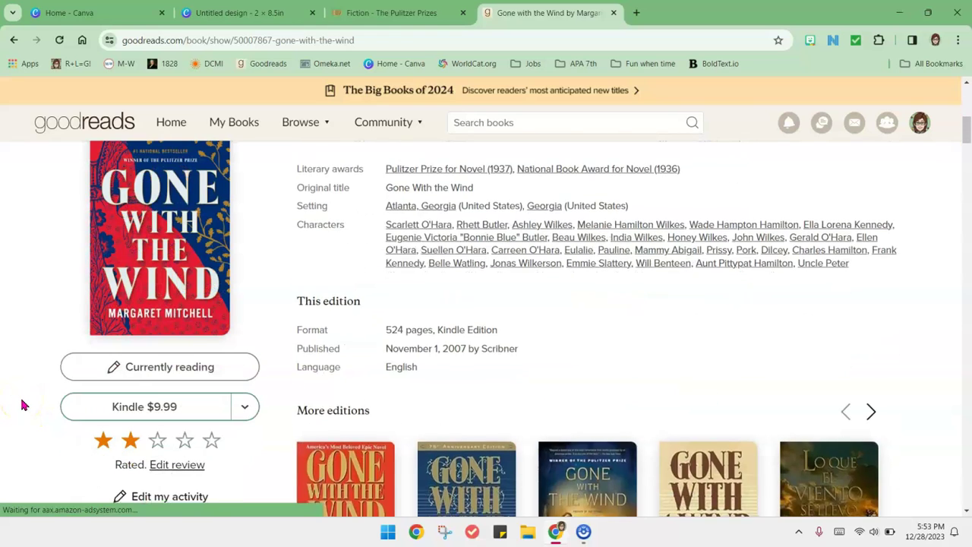
pyautogui.scroll(-2, 24, 405)
pyautogui.scroll(1, 23, 404)
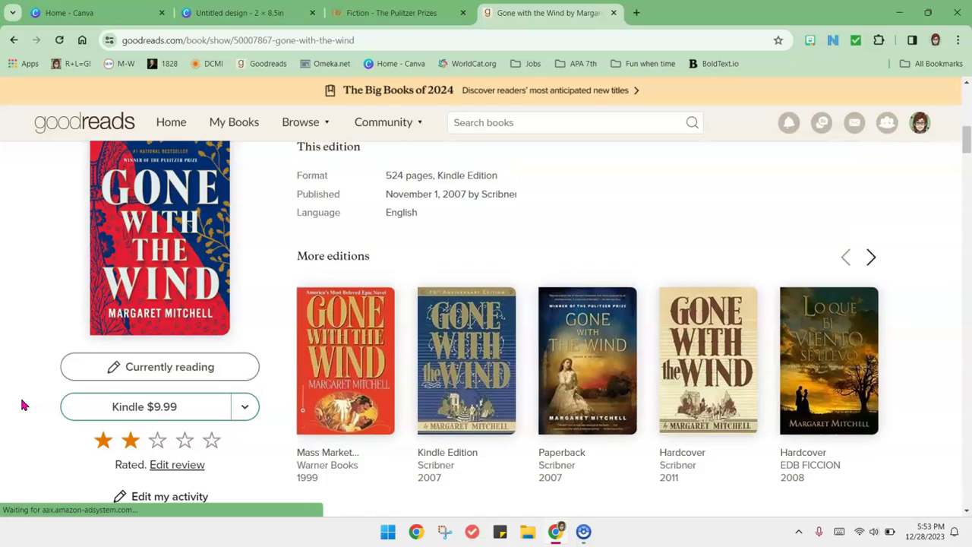
pyautogui.scroll(-1, 23, 404)
pyautogui.scroll(3, 23, 404)
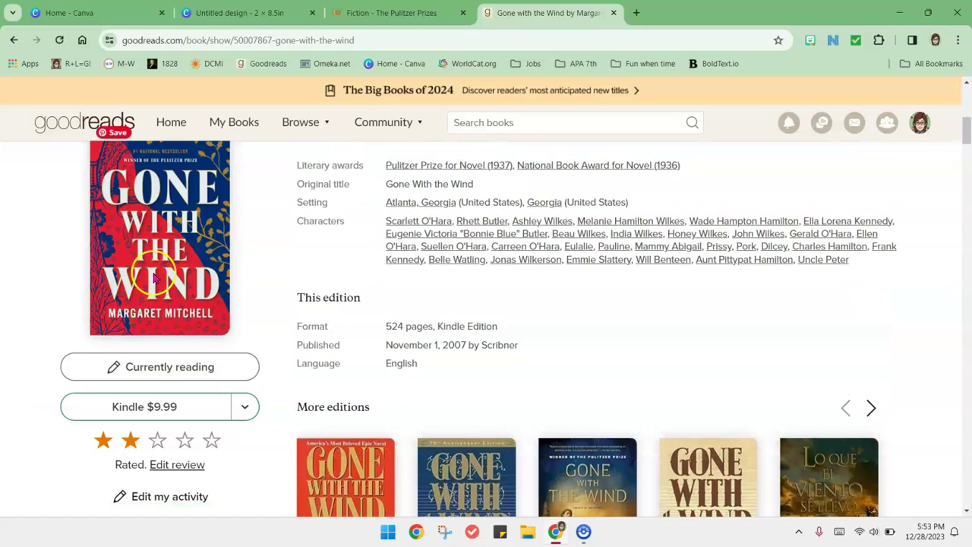
# Step: Copy the Gone with the Wind cover and paste it onto page 2 of the bookmark
pyautogui.rightClick(154, 277)
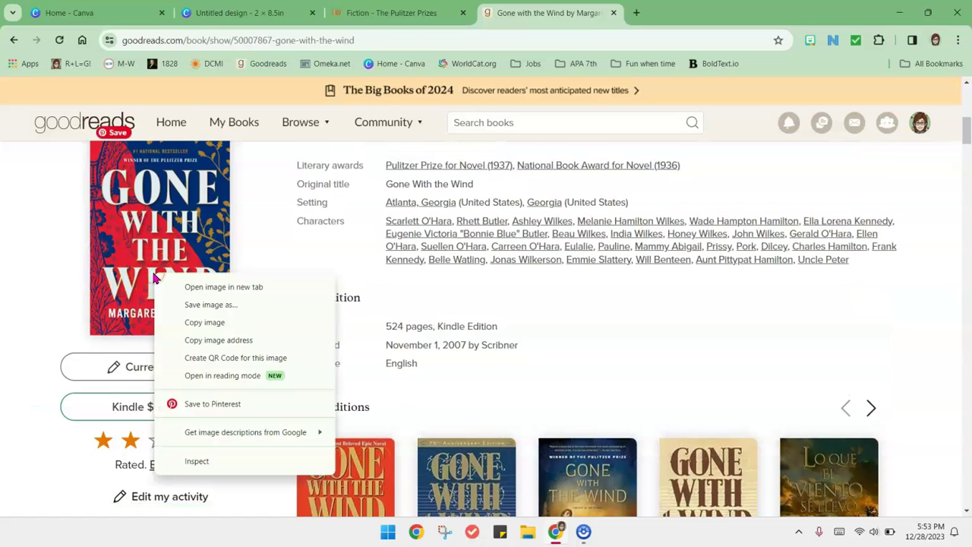
pyautogui.click(206, 324)
pyautogui.click(242, 13)
pyautogui.hotkey('ctrl', 'v')
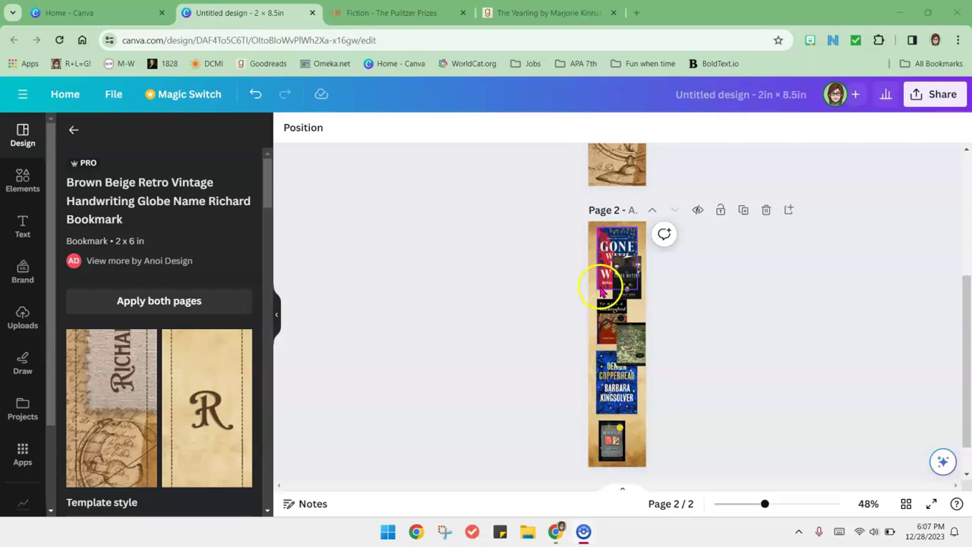
# Step: Move the RICHARD ribbon to the top of page 1 and resize it
pyautogui.scroll(3, 601, 289)
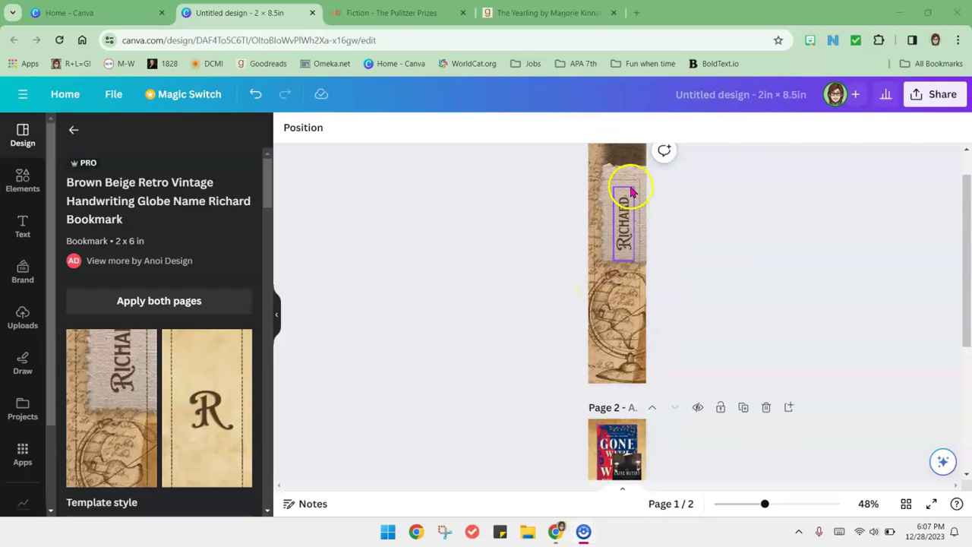
pyautogui.scroll(2, 629, 191)
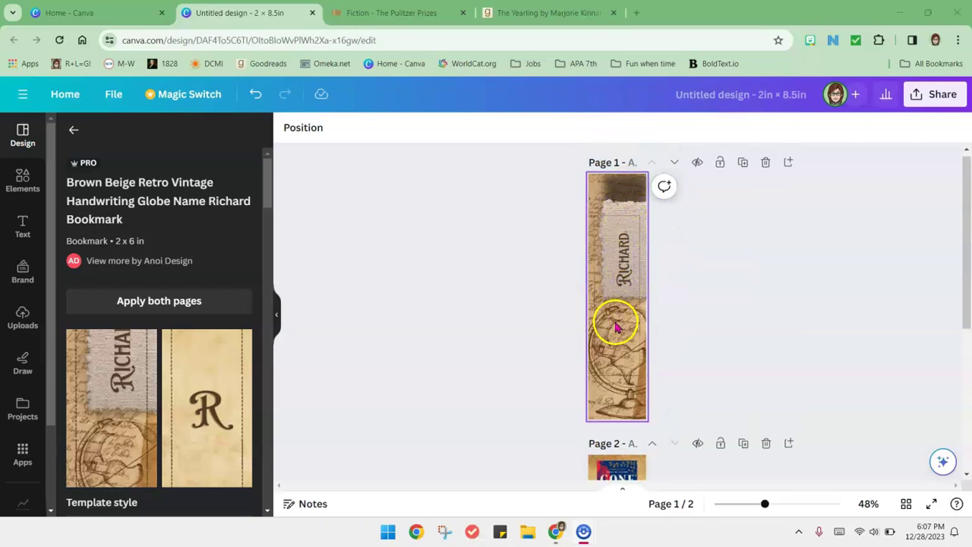
pyautogui.moveTo(616, 327); pyautogui.dragTo(631, 194)
pyautogui.click(630, 194)
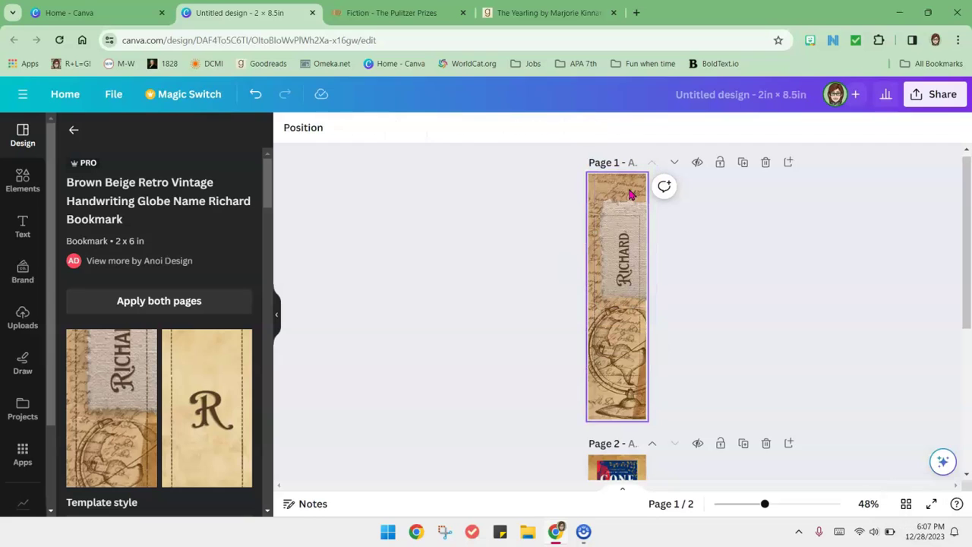
pyautogui.click(634, 215)
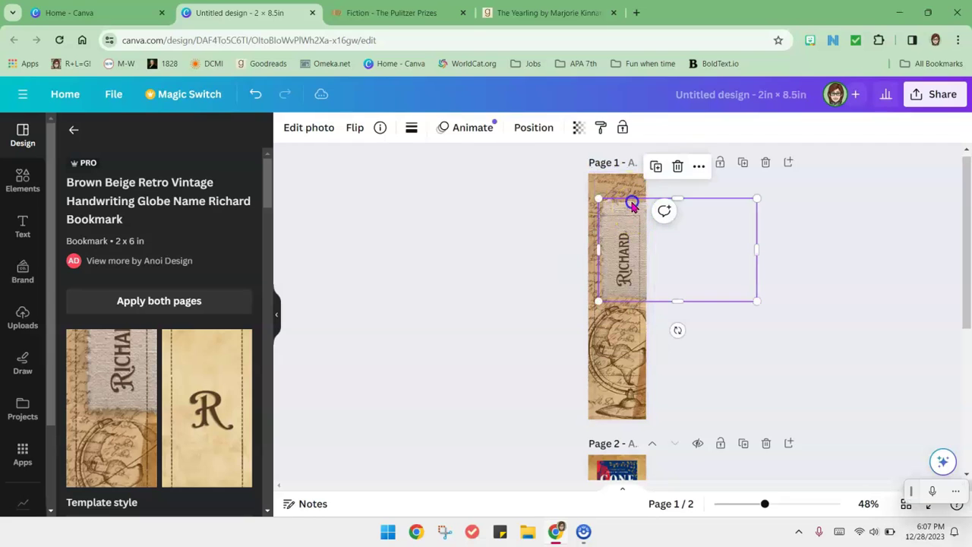
pyautogui.moveTo(630, 202); pyautogui.dragTo(603, 135)
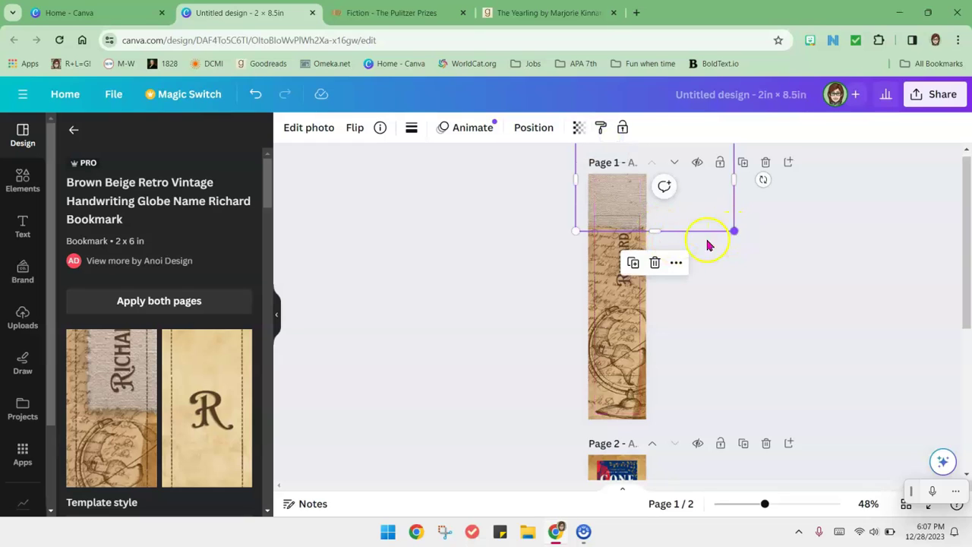
pyautogui.moveTo(655, 229)
pyautogui.mouseDown()
pyautogui.moveTo(655, 195)
pyautogui.moveTo(658, 247)
pyautogui.moveTo(671, 206)
pyautogui.moveTo(670, 232)
pyautogui.mouseUp()
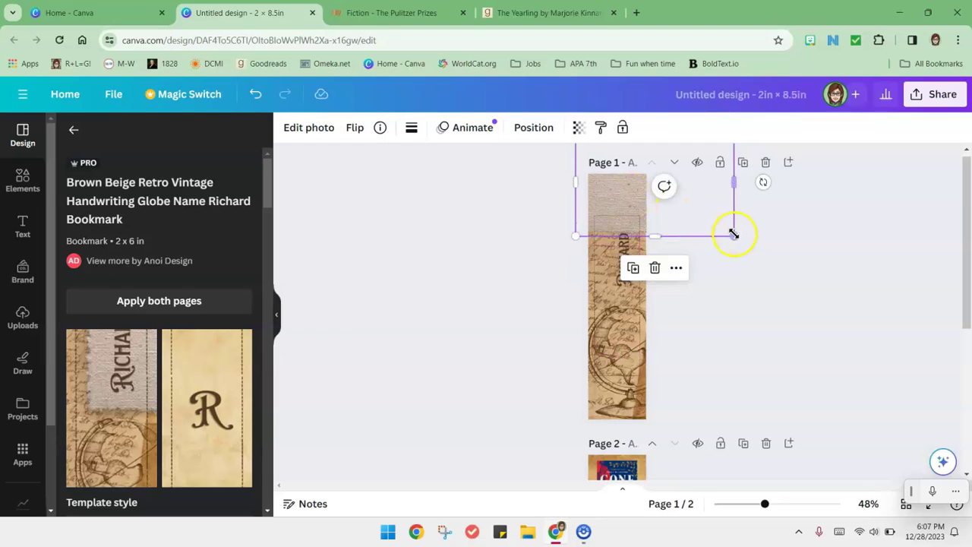
pyautogui.moveTo(735, 234); pyautogui.dragTo(727, 250)
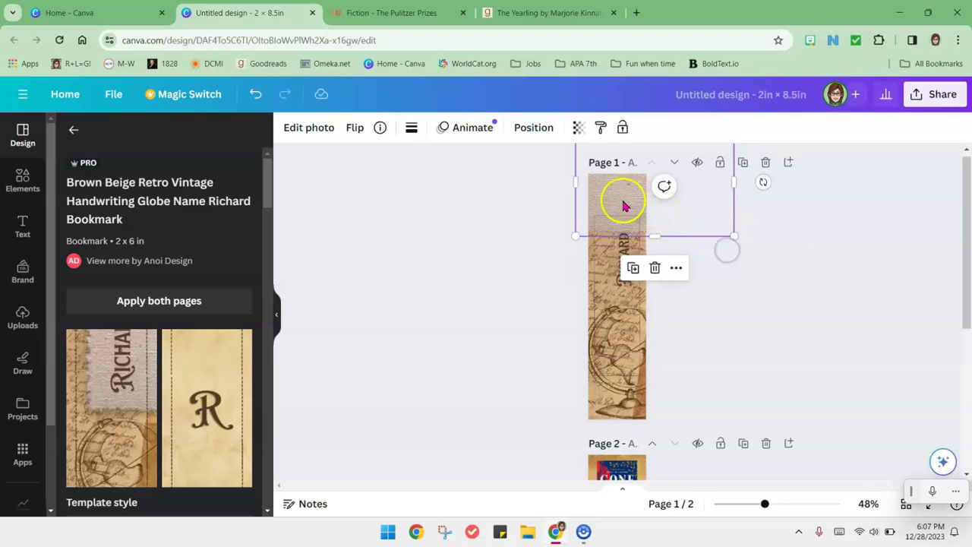
pyautogui.moveTo(626, 202)
pyautogui.mouseDown()
pyautogui.moveTo(622, 180)
pyautogui.moveTo(621, 192)
pyautogui.mouseUp()
# Step: Rotate the RICHARD header text horizontal and place it at the top of page 1
pyautogui.click(623, 282)
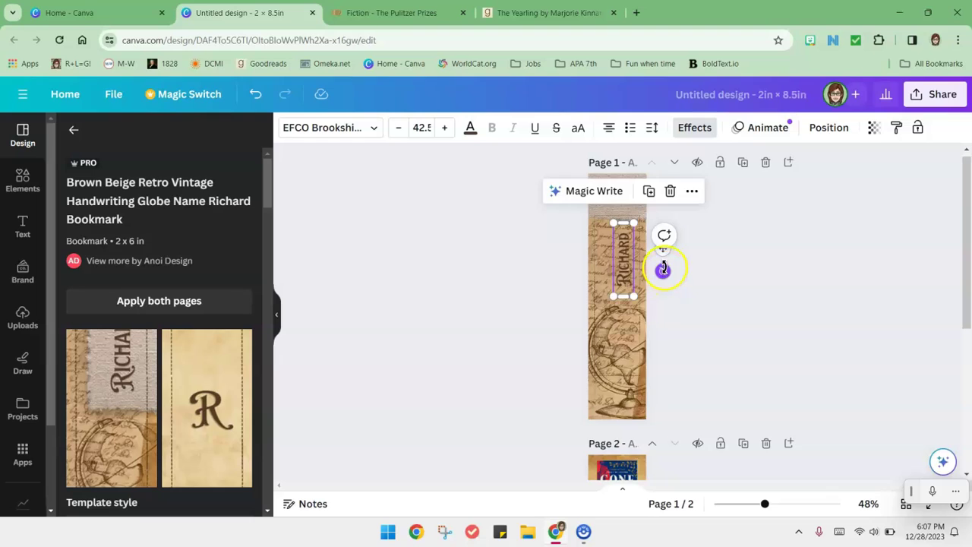
pyautogui.moveTo(663, 269); pyautogui.dragTo(615, 343)
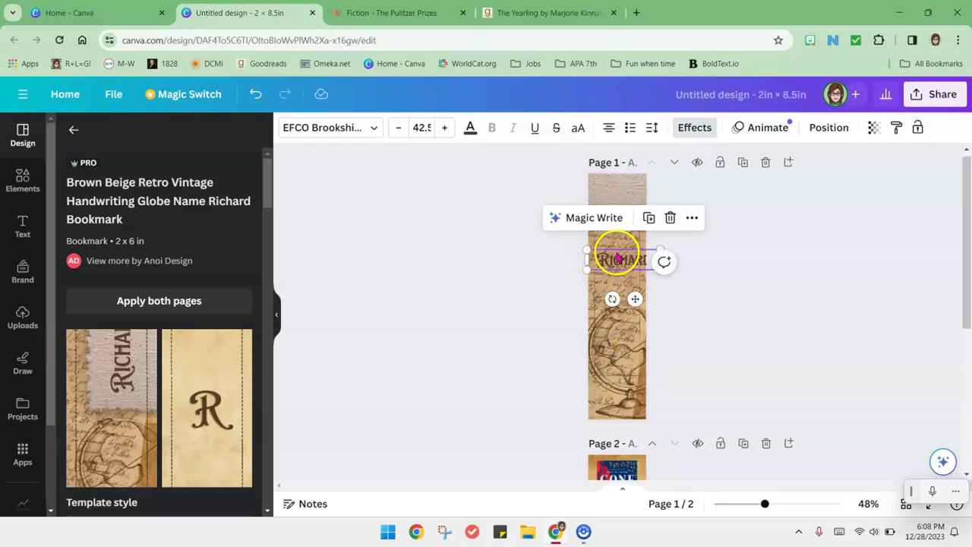
pyautogui.moveTo(615, 253); pyautogui.dragTo(610, 186)
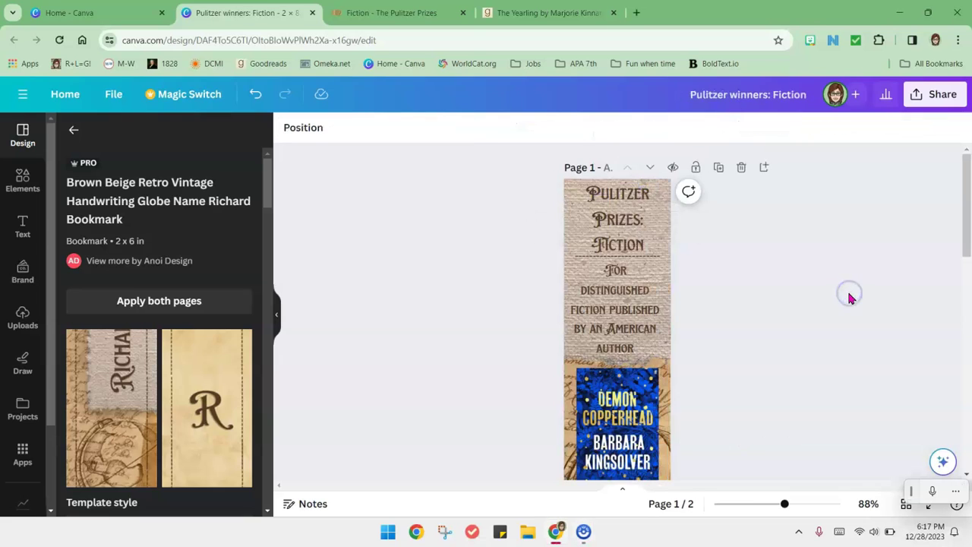
pyautogui.scroll(-5, 851, 299)
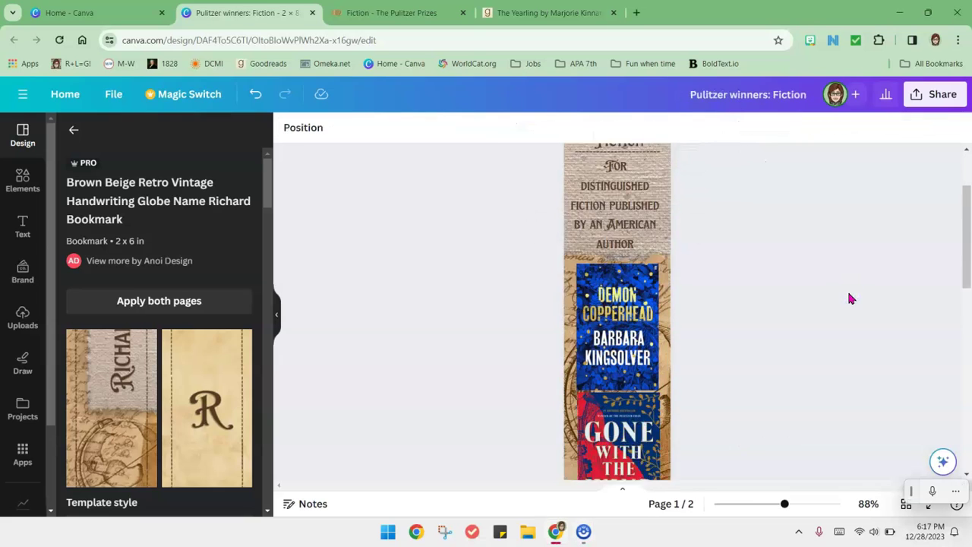
pyautogui.scroll(-6, 851, 299)
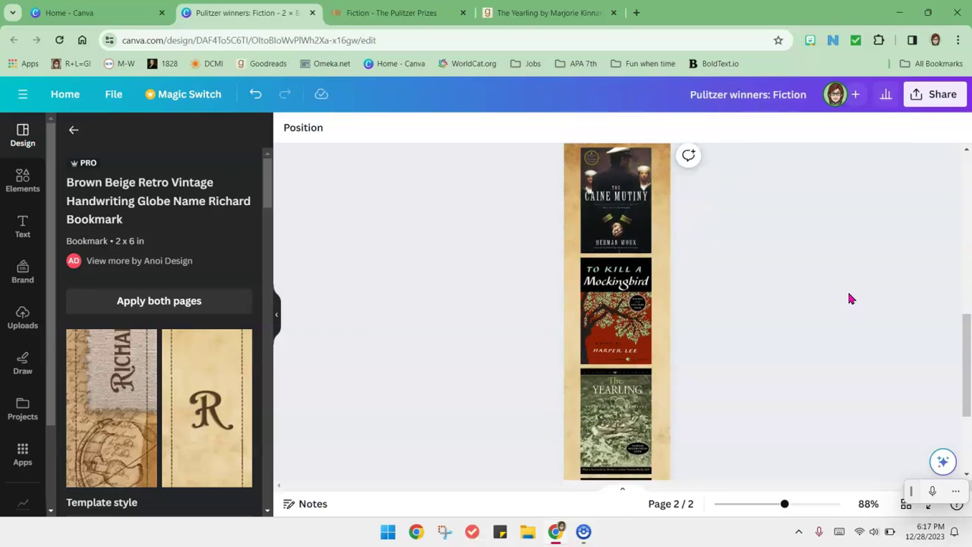
# Step: Download all 2 pages of the bookmark as PNG files
pyautogui.scroll(6, 851, 299)
pyautogui.scroll(5, 874, 228)
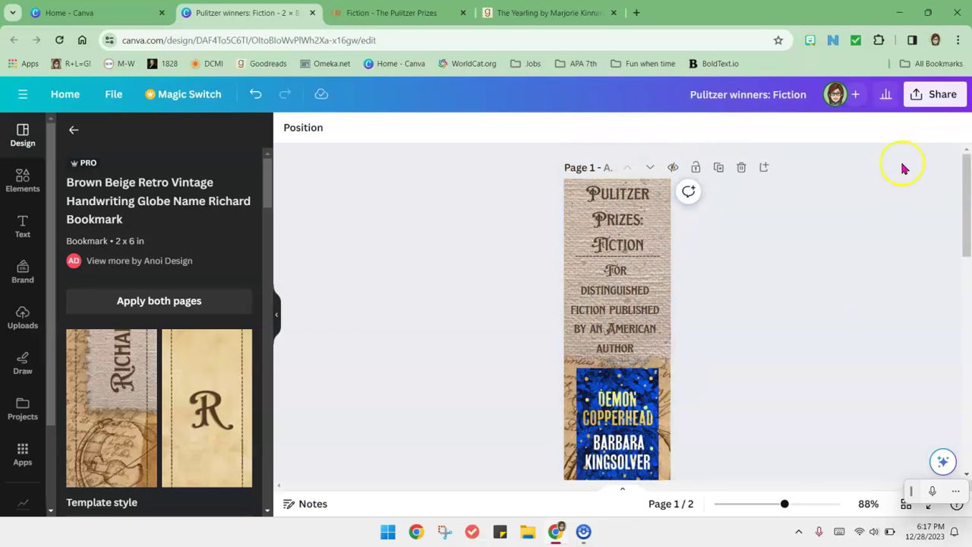
pyautogui.click(950, 94)
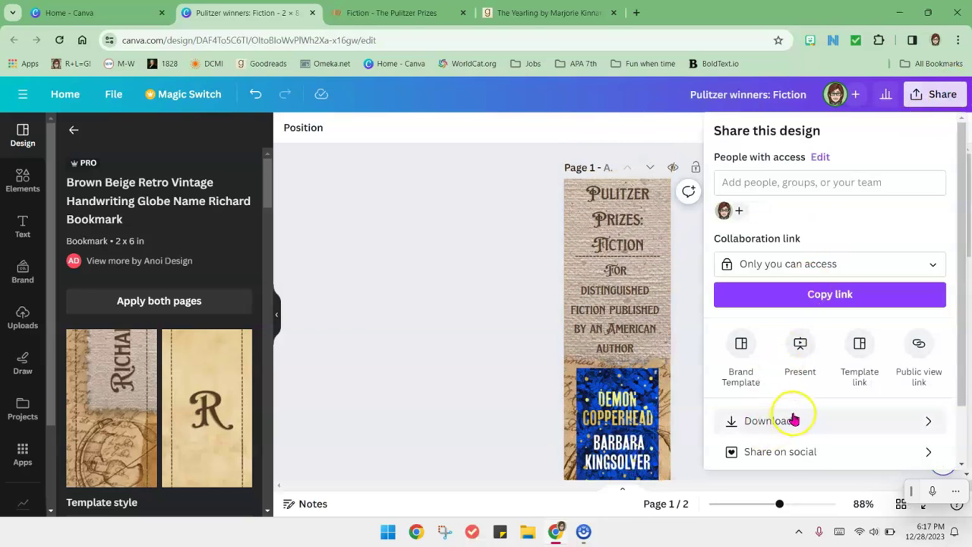
pyautogui.click(796, 419)
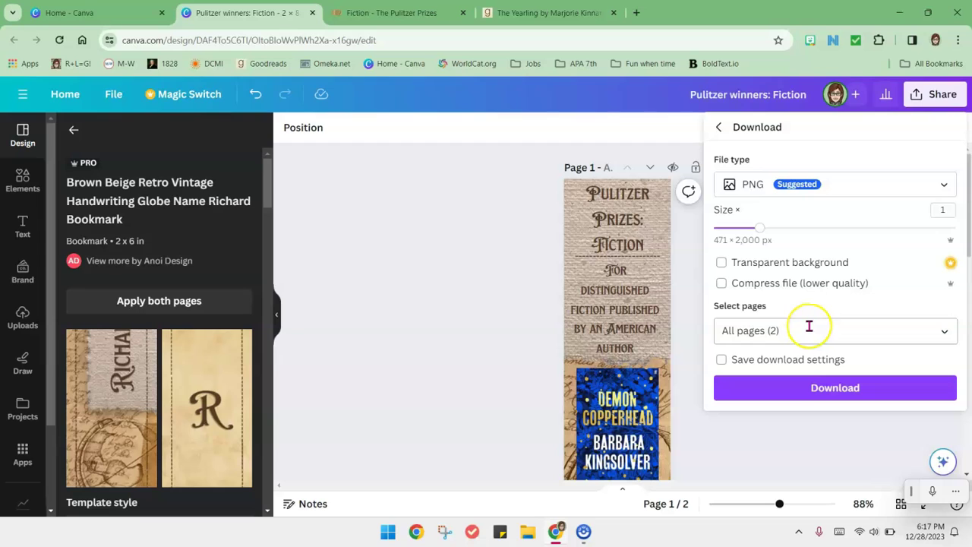
pyautogui.click(814, 395)
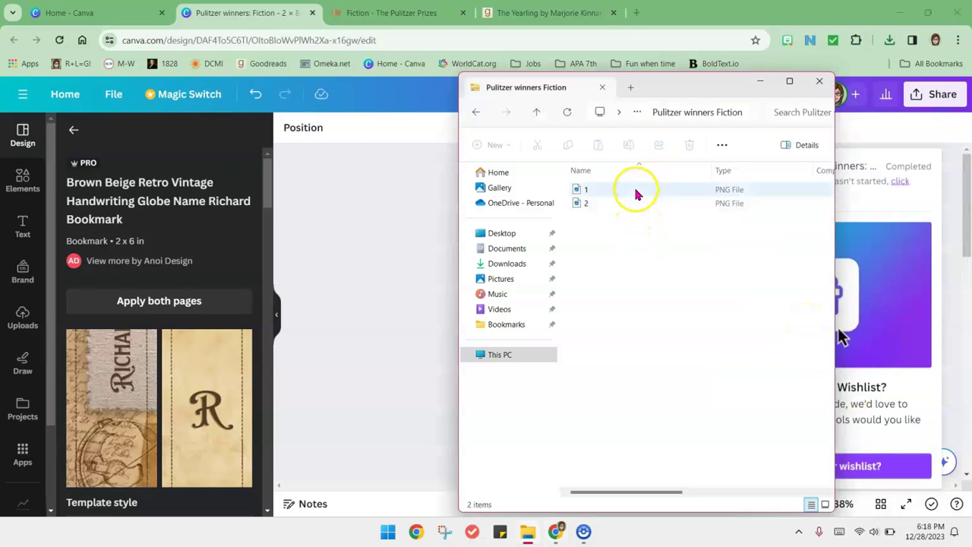
# Step: Select PNG file 1 in Explorer, then go to the Layout settings of the blank Word document
pyautogui.click(635, 191)
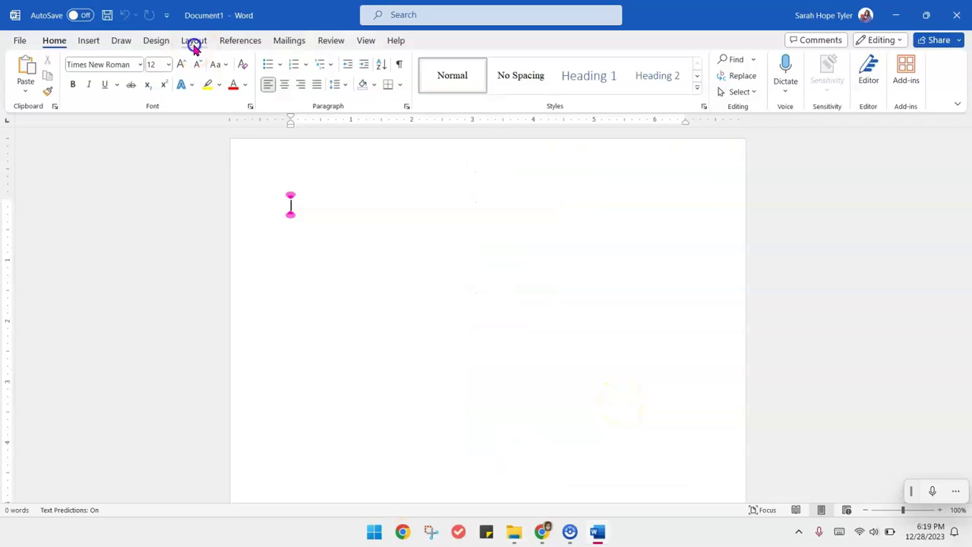
pyautogui.click(193, 40)
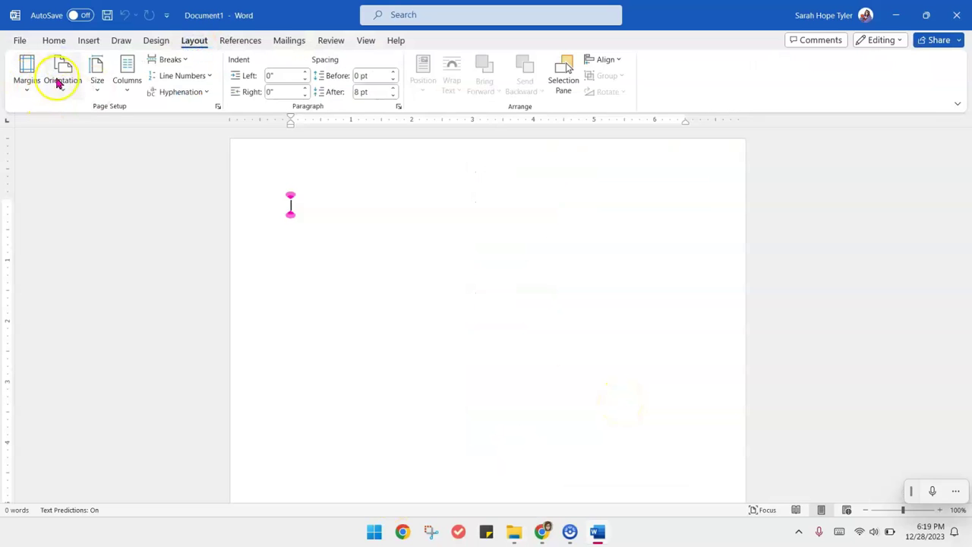
# Step: Switch the Word page to landscape orientation
pyautogui.click(57, 84)
pyautogui.click(88, 147)
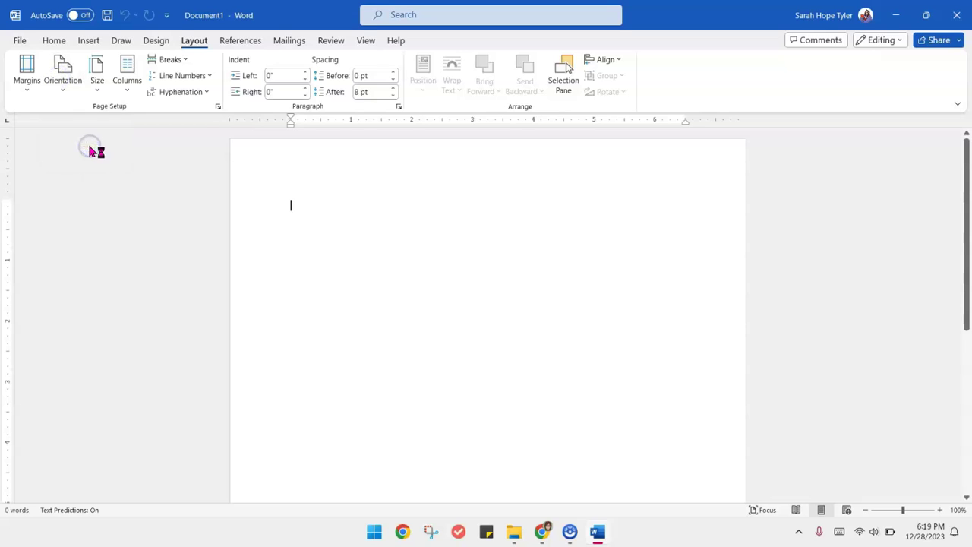
pyautogui.click(30, 89)
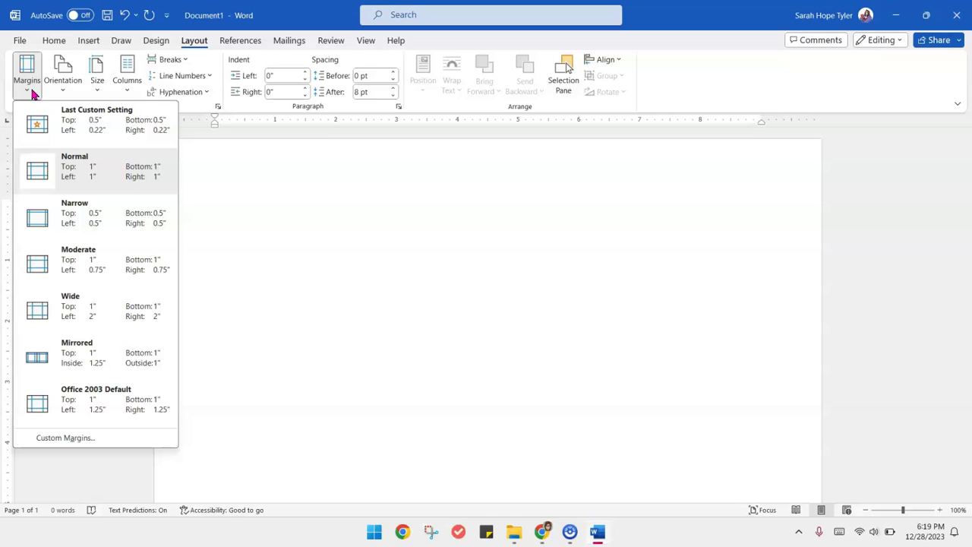
pyautogui.click(62, 438)
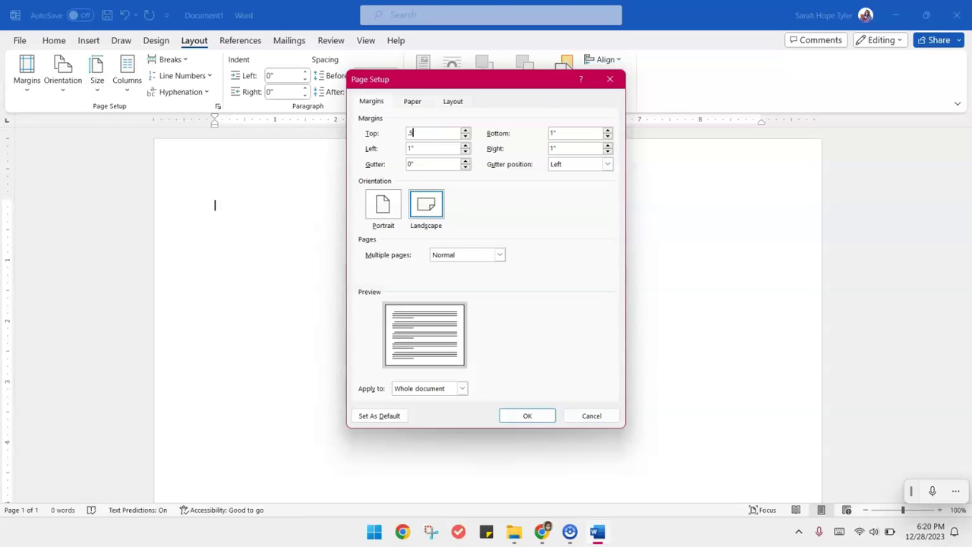
# Step: Set custom margins: top and bottom .5", left and right .22"
pyautogui.write('.5')
pyautogui.click(592, 129)
pyautogui.write('.5')
pyautogui.doubleClick(424, 150)
pyautogui.press('BackSpace')
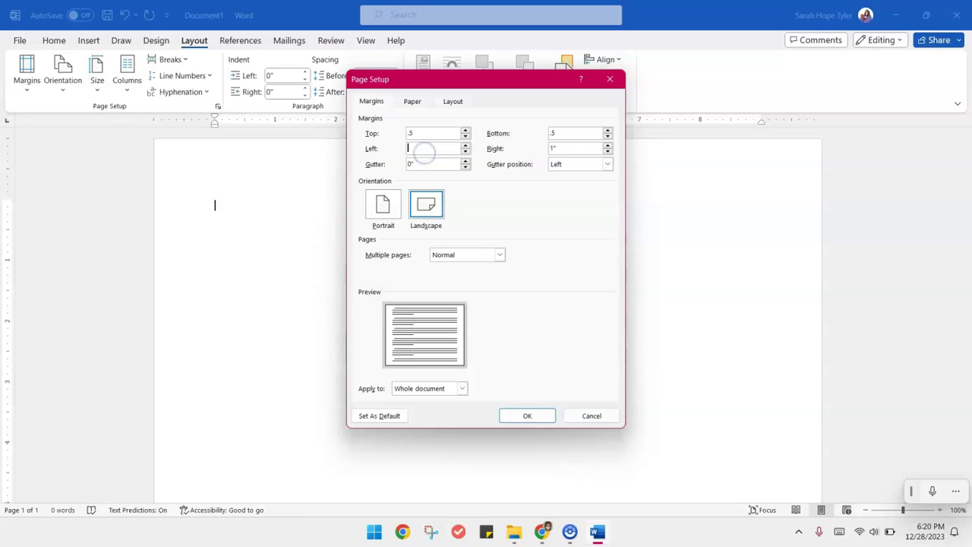
pyautogui.doubleClick(569, 148)
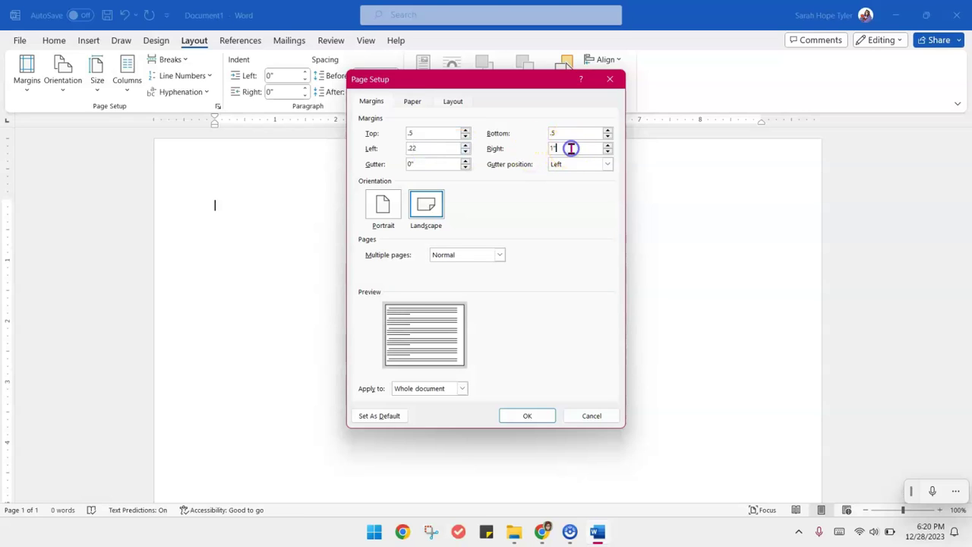
pyautogui.press('BackSpace')
pyautogui.write('.22')
pyautogui.press('Return')
pyautogui.click(515, 533)
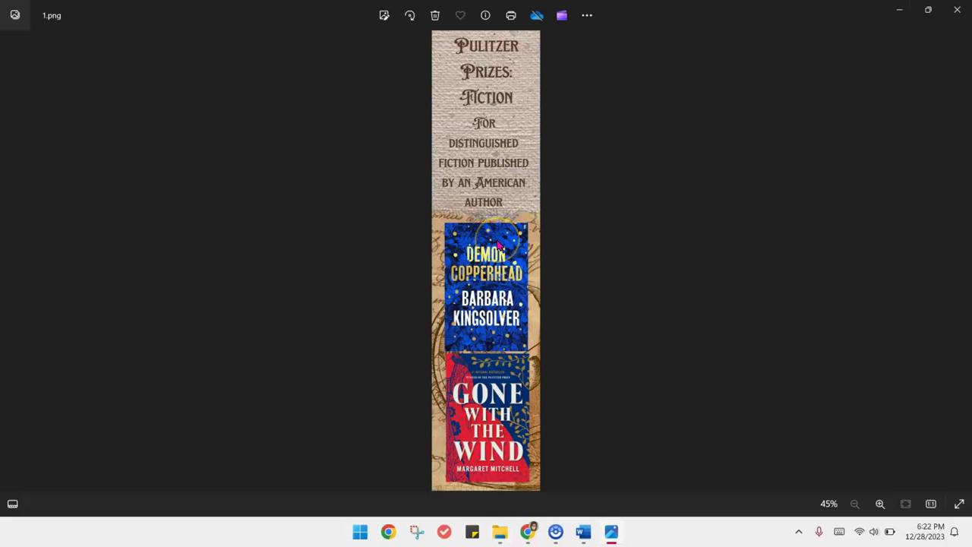
# Step: Copy the 1.png bookmark image from Photos to the clipboard and minimize the viewer
pyautogui.hotkey('ctrl', 'c')
pyautogui.click(900, 10)
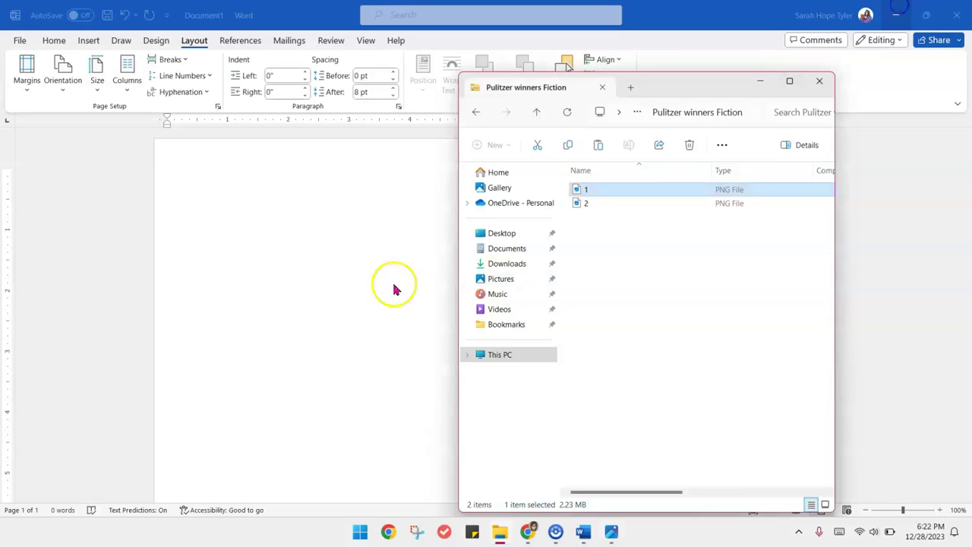
# Step: Paste the Pulitzer bookmark into Word and size it 7.47" tall by 1.76" wide
pyautogui.click(393, 287)
pyautogui.hotkey('ctrl', 'v')
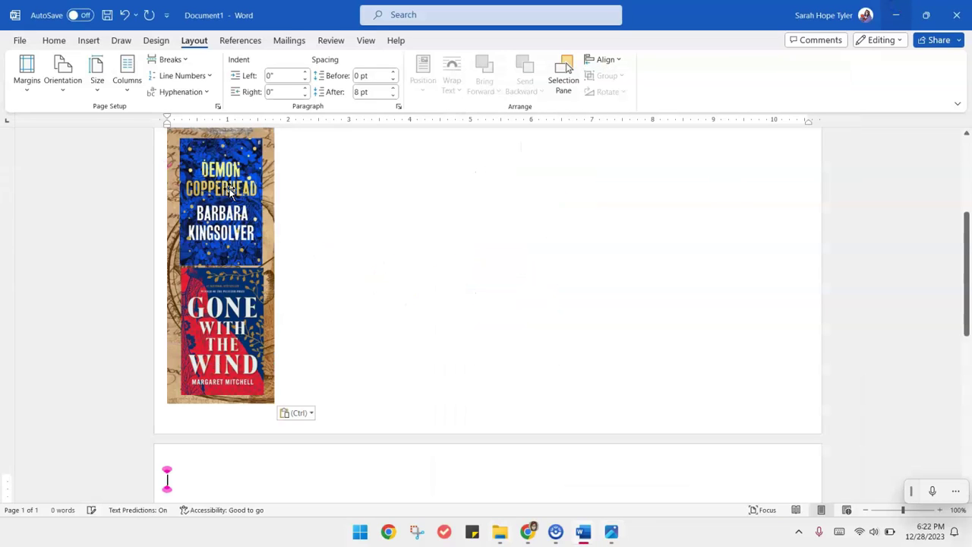
pyautogui.scroll(5, 230, 192)
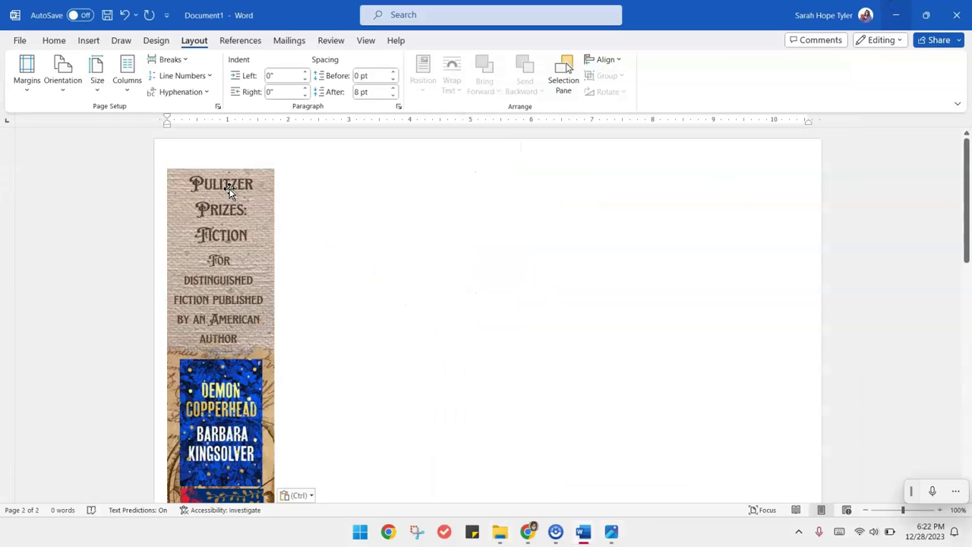
pyautogui.click(223, 249)
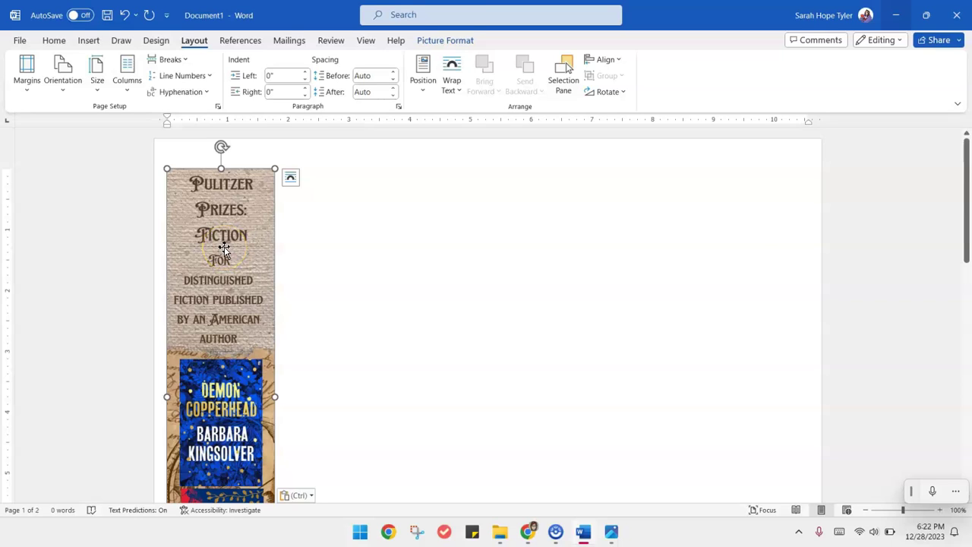
pyautogui.click(459, 44)
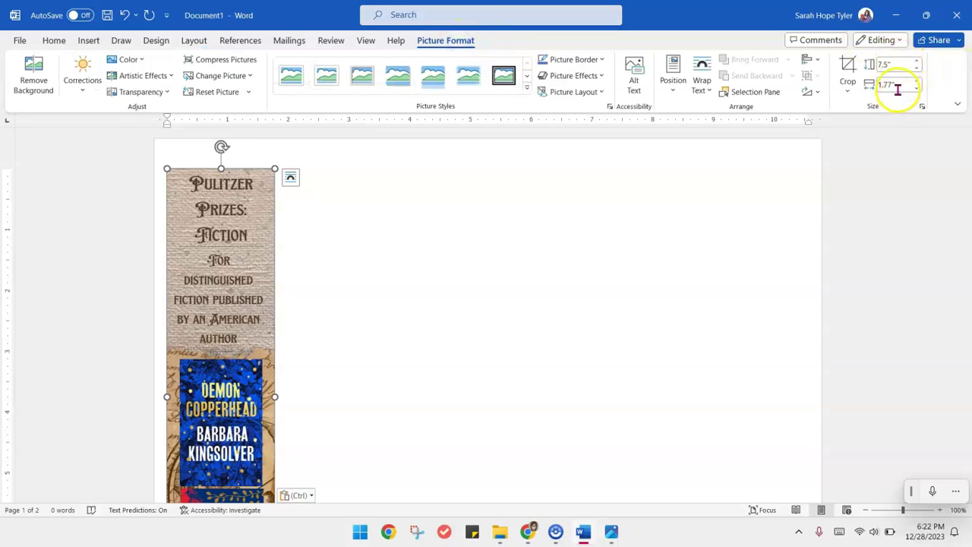
pyautogui.click(895, 63)
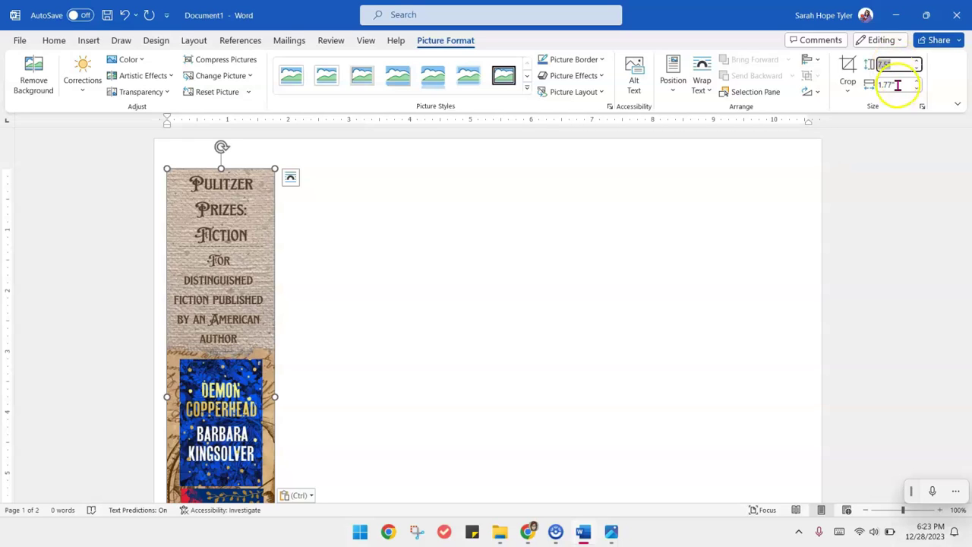
pyautogui.click(904, 85)
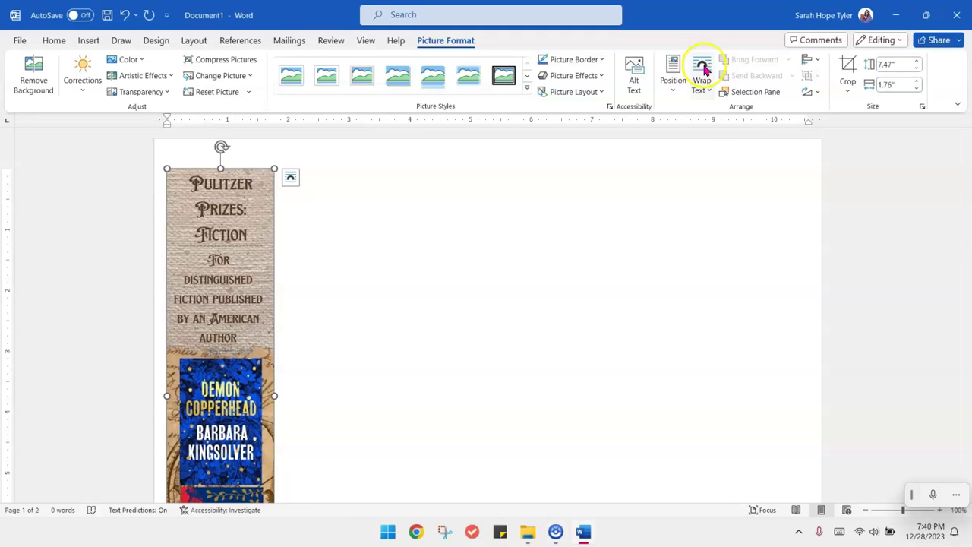
# Step: Wrap the bookmark picture Tight and set its absolute horizontal position to 0" right of Margin
pyautogui.click(702, 72)
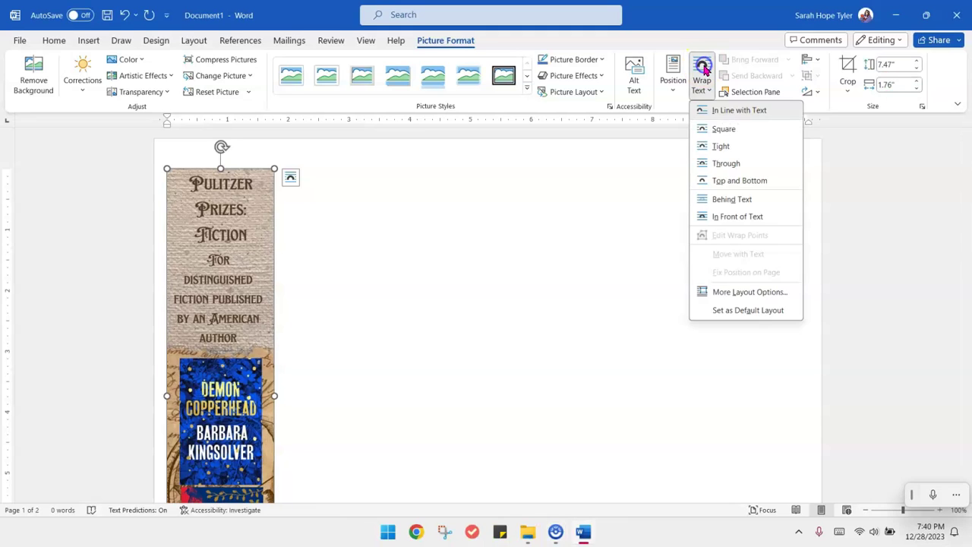
pyautogui.click(721, 146)
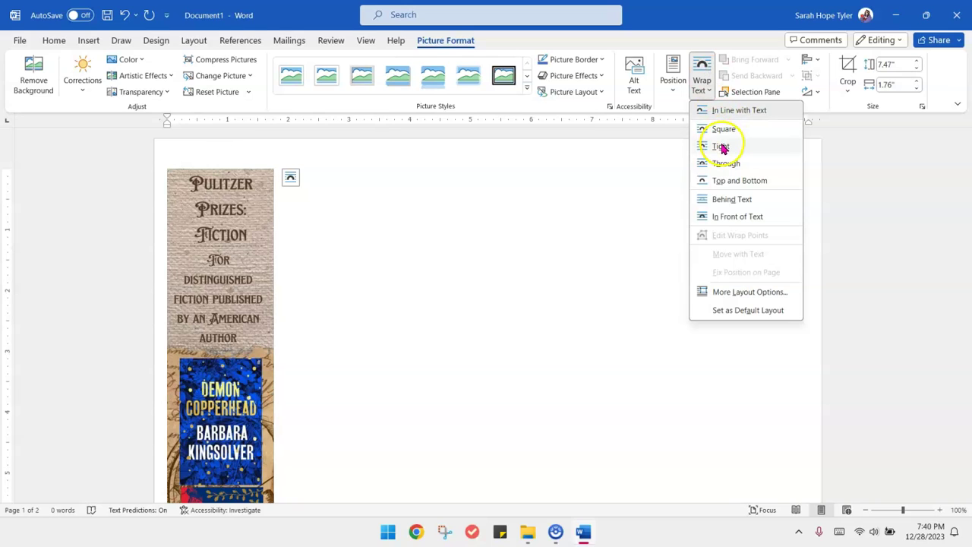
pyautogui.click(702, 85)
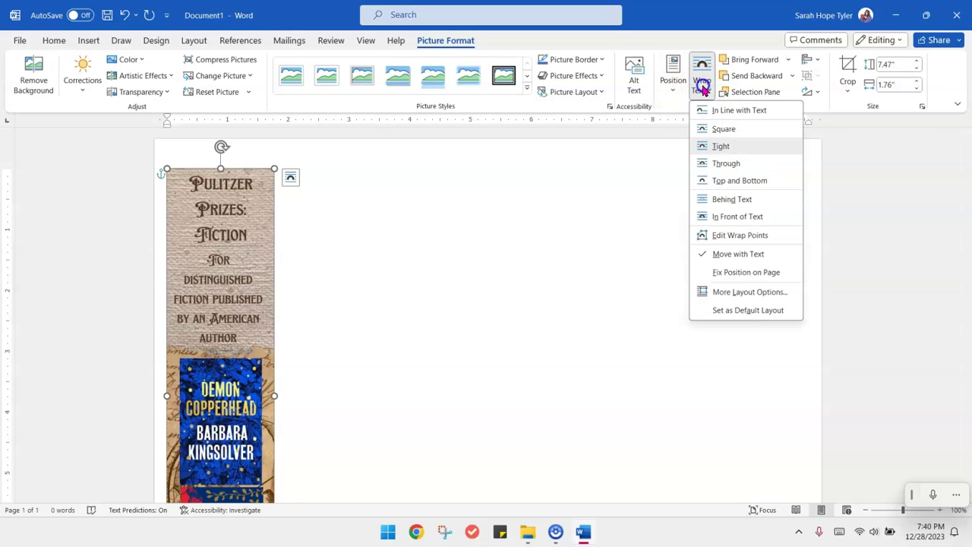
pyautogui.click(724, 295)
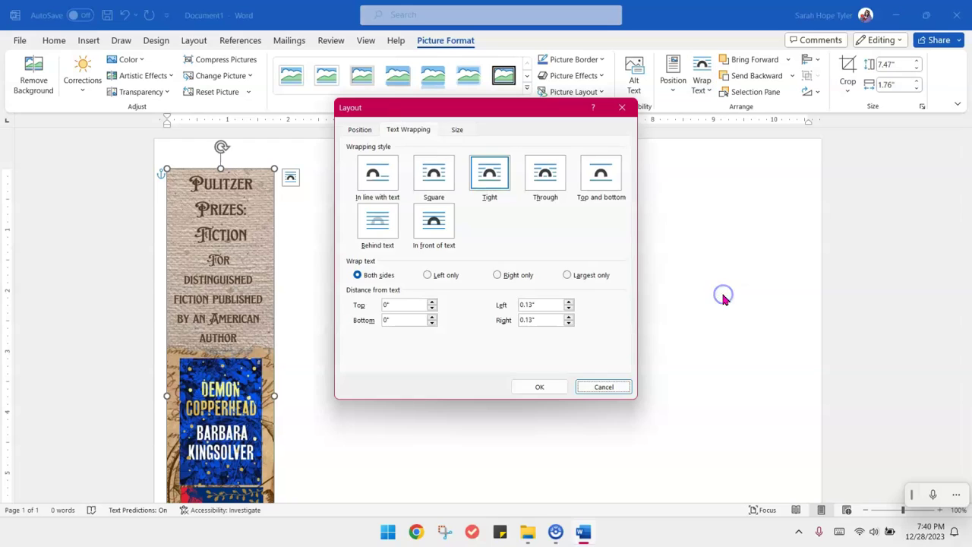
pyautogui.click(360, 130)
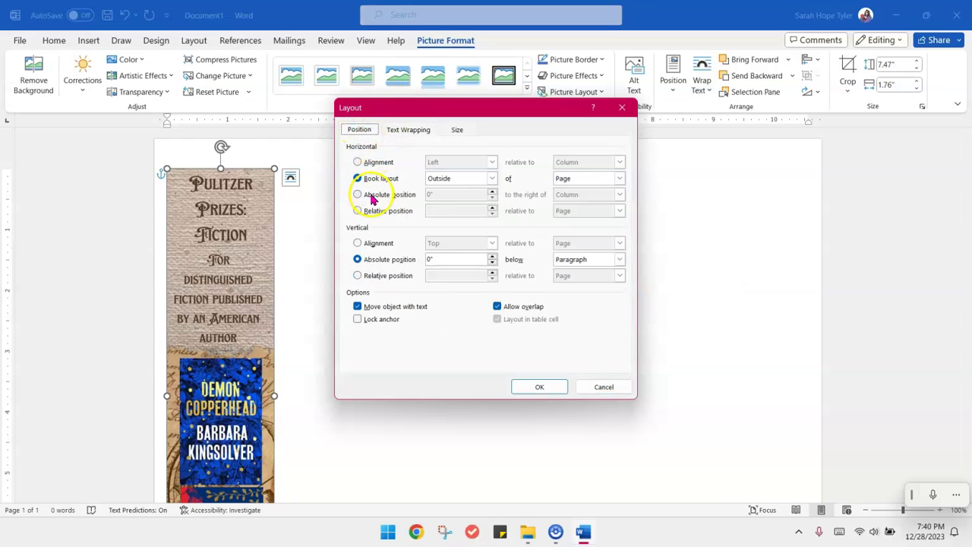
pyautogui.click(368, 194)
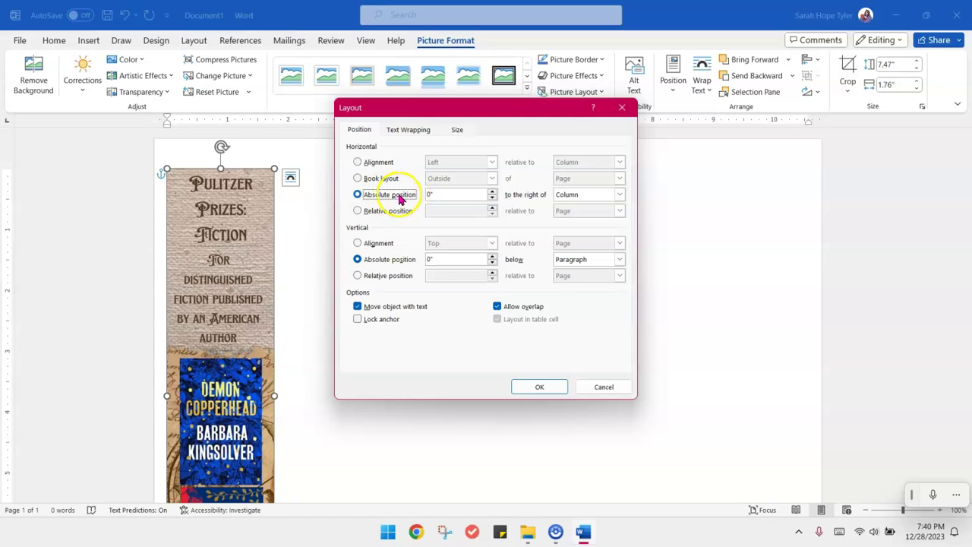
pyautogui.click(446, 194)
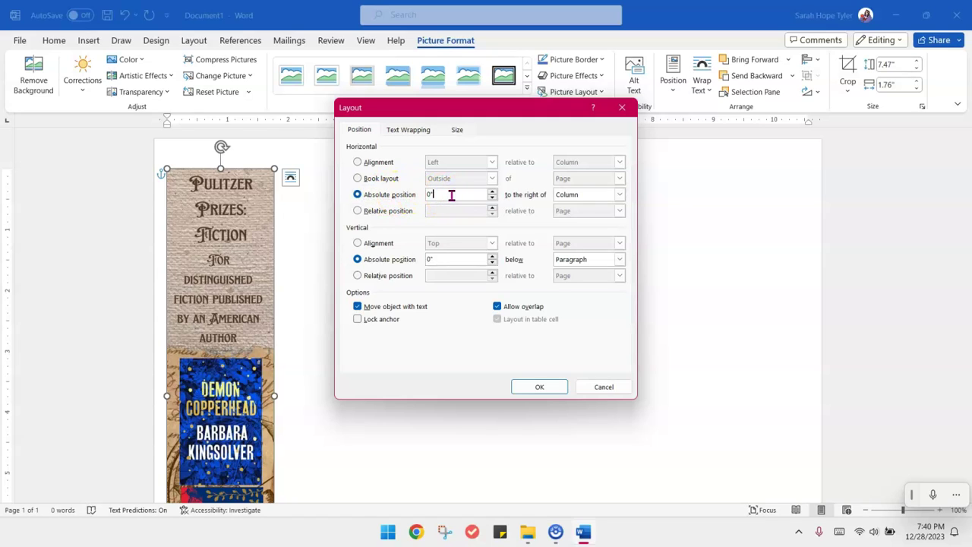
pyautogui.click(591, 196)
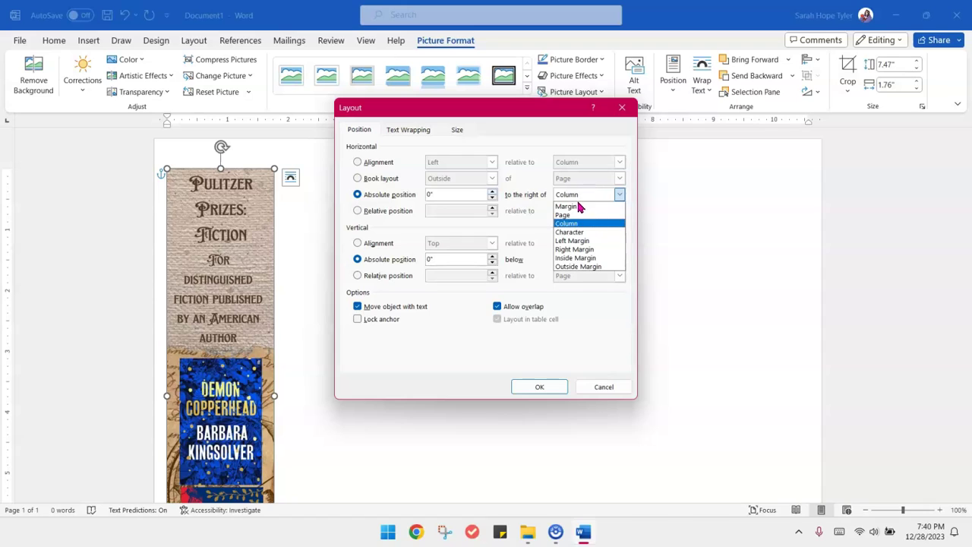
pyautogui.click(573, 209)
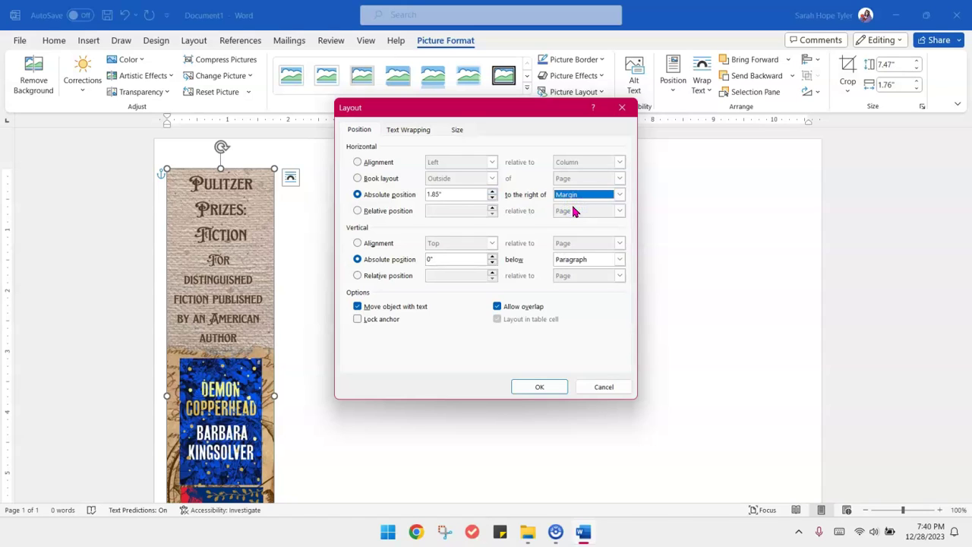
pyautogui.doubleClick(469, 194)
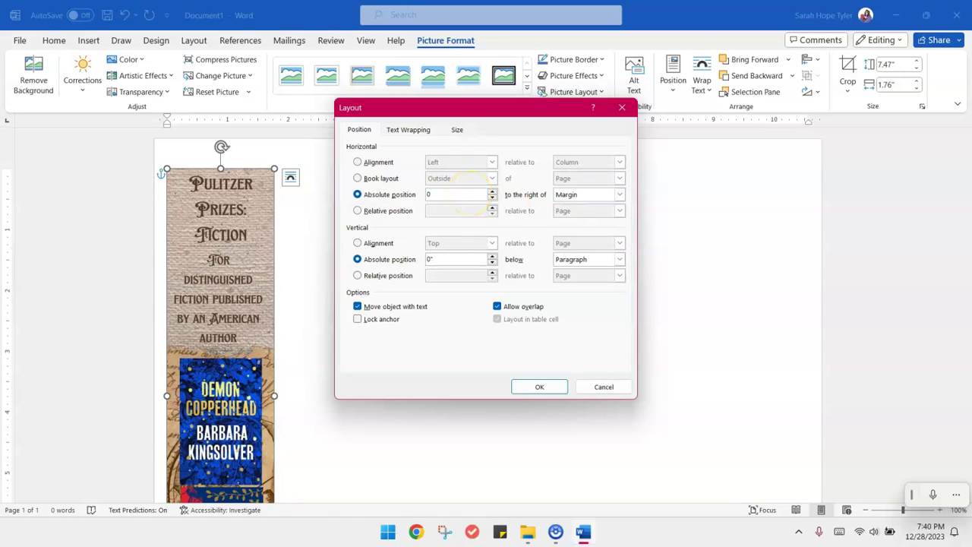
pyautogui.write('0')
pyautogui.click(465, 194)
pyautogui.click(538, 387)
# Step: Paste a second bookmark copy and place it at 1.76" right of the margin
pyautogui.scroll(-3, 203, 303)
pyautogui.scroll(3, 206, 303)
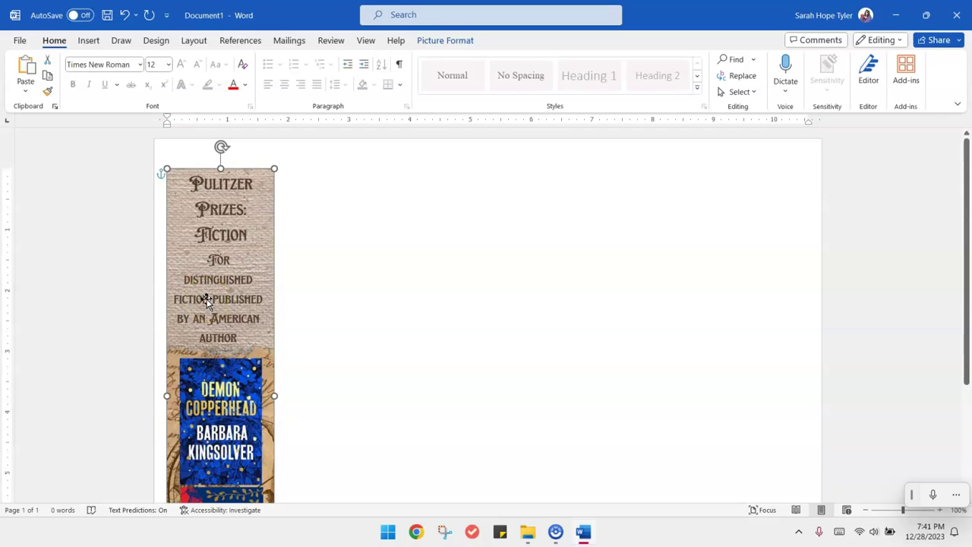
pyautogui.hotkey('ctrl', 'v')
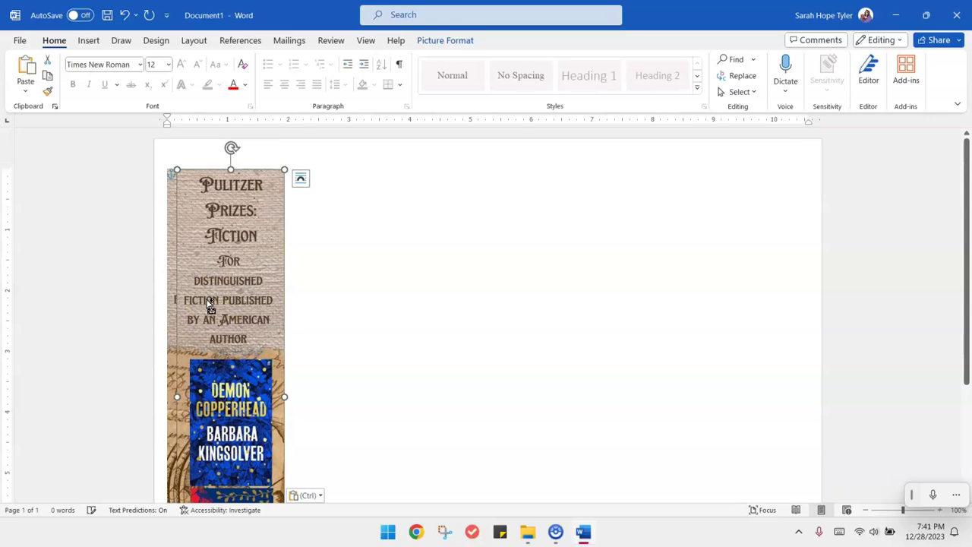
pyautogui.click(300, 178)
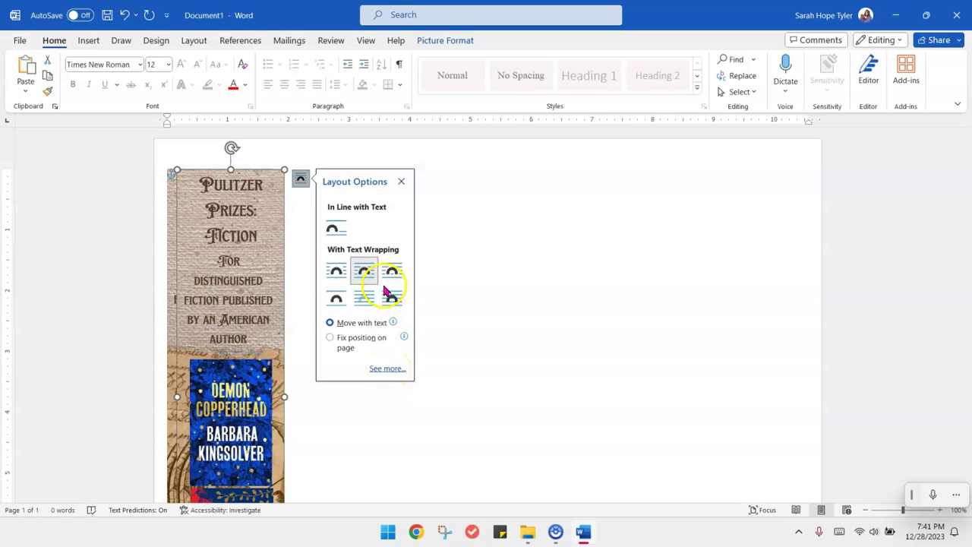
pyautogui.click(391, 371)
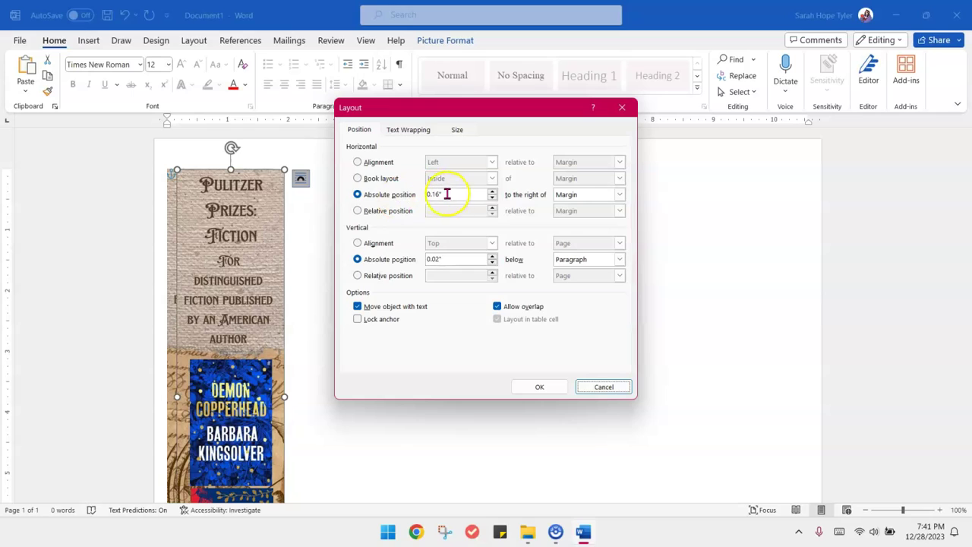
pyautogui.doubleClick(468, 195)
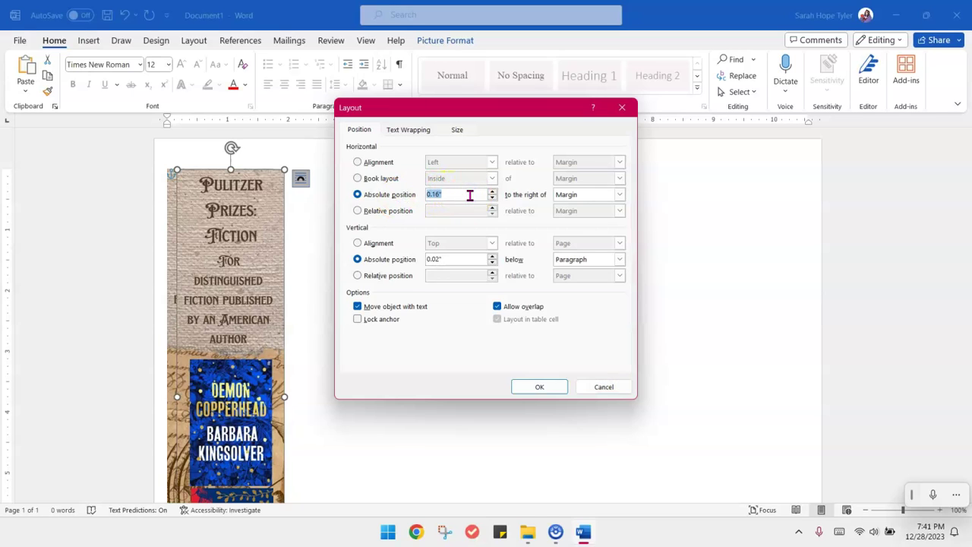
pyautogui.moveTo(456, 193); pyautogui.dragTo(397, 204)
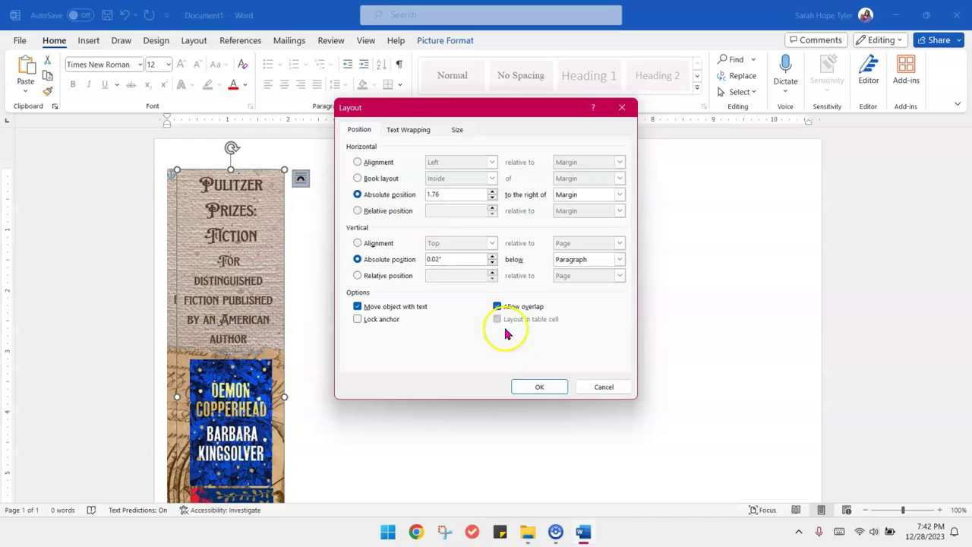
pyautogui.click(532, 385)
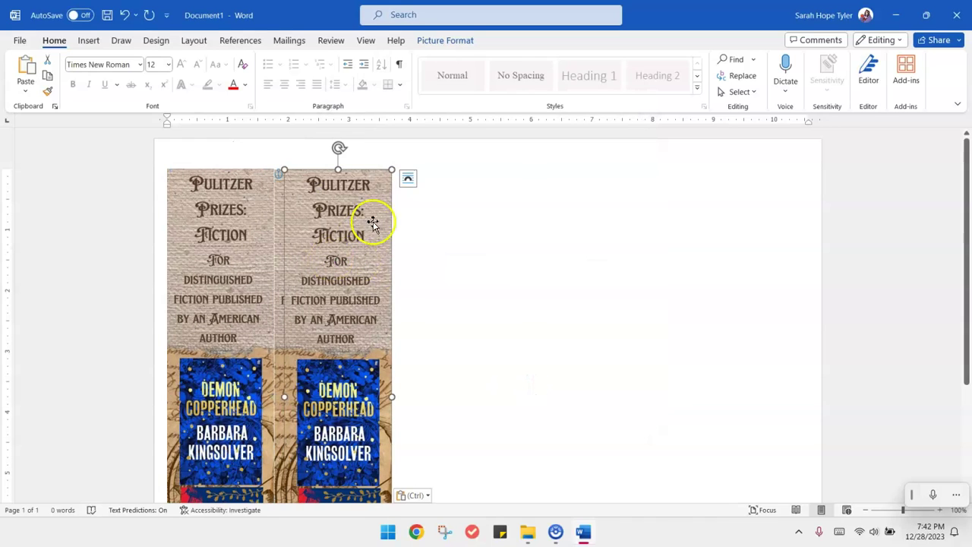
# Step: Position the third and fourth bookmark copies at 3.52" and 5.45" right of the margin
pyautogui.click(408, 178)
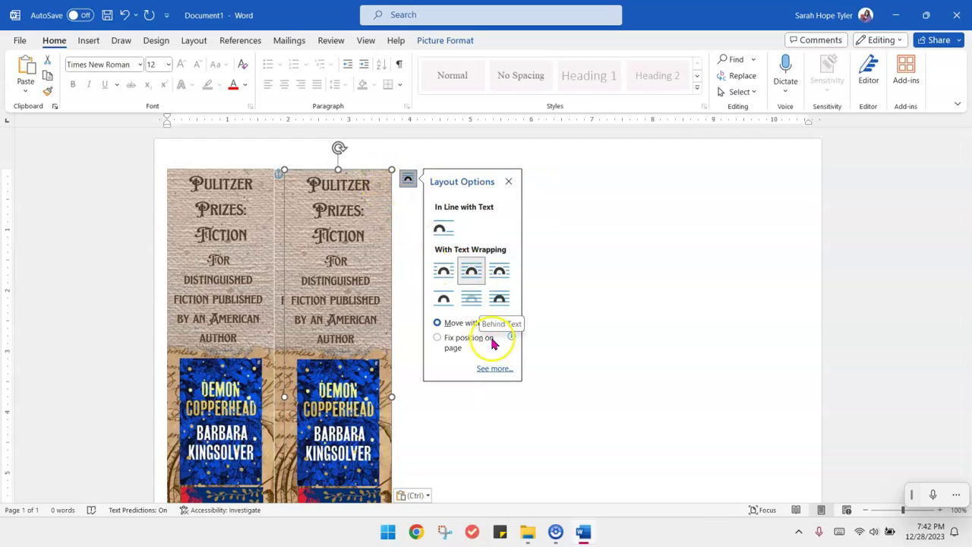
pyautogui.click(495, 368)
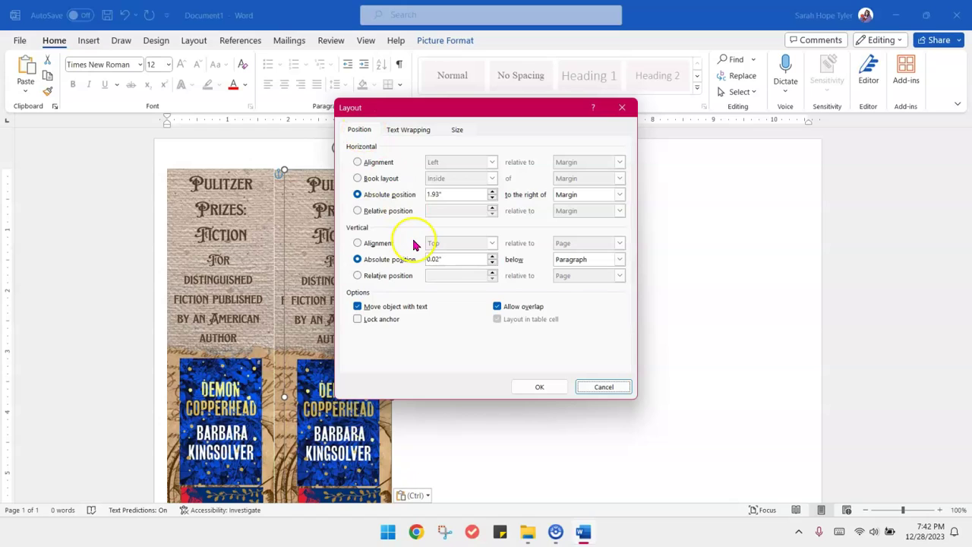
pyautogui.doubleClick(464, 195)
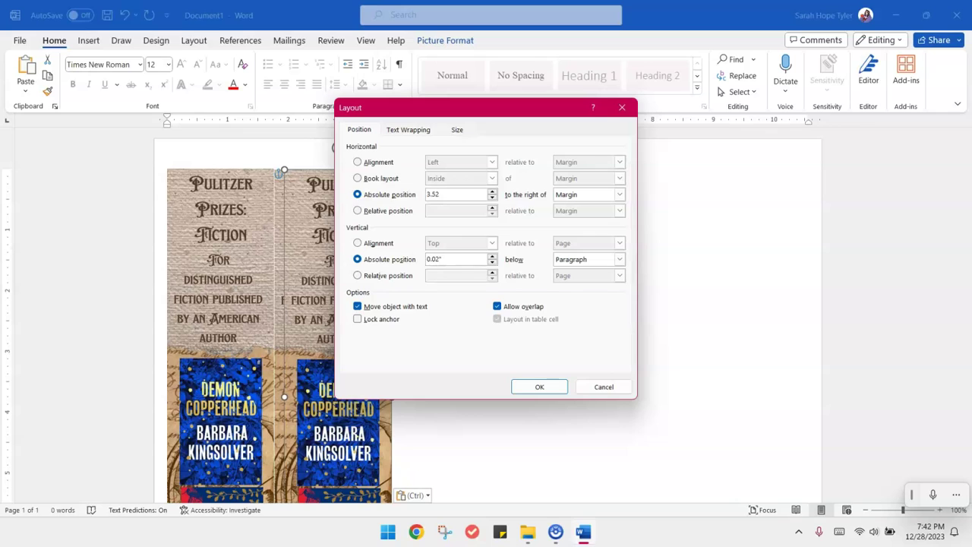
pyautogui.press('Return')
pyautogui.click(504, 177)
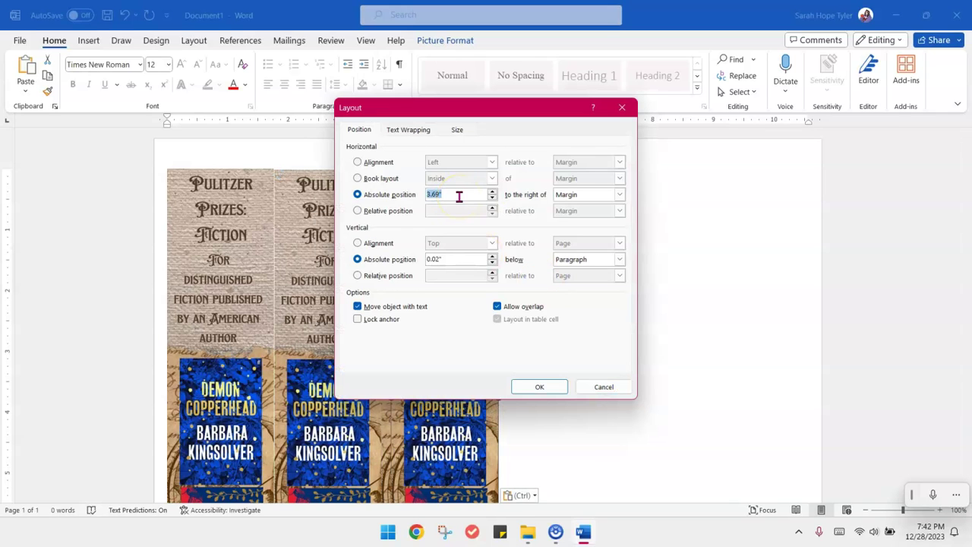
pyautogui.write('5.28')
pyautogui.press('Return')
# Step: Position the fifth and sixth copies at 7.2" and 8" right of the margin, then deselect
pyautogui.rightClick(547, 187)
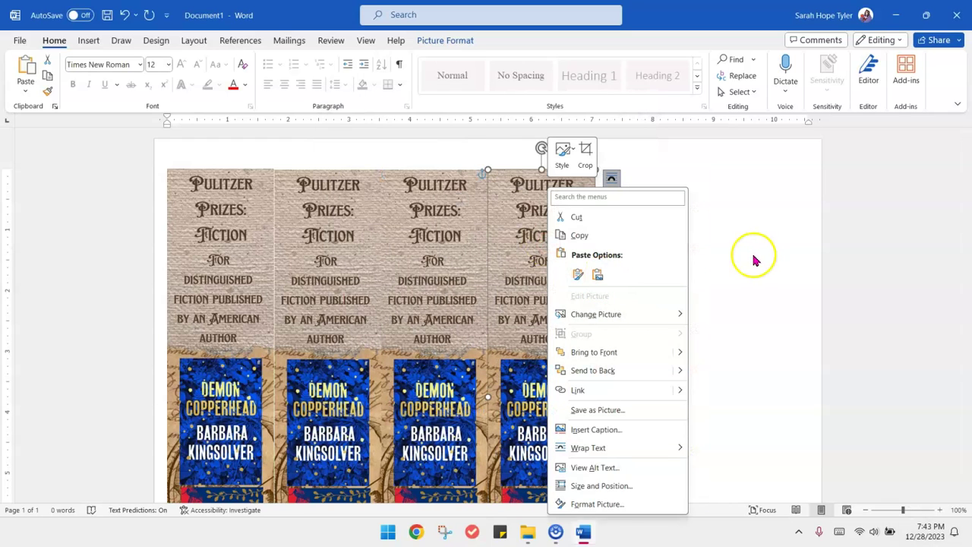
pyautogui.click(531, 256)
pyautogui.click(618, 174)
pyautogui.click(707, 369)
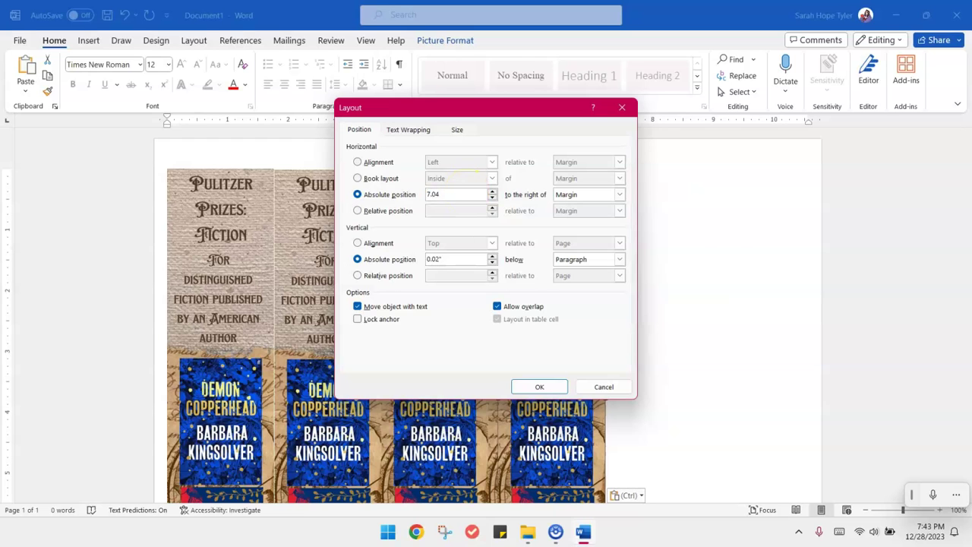
pyautogui.press('Return')
pyautogui.rightClick(668, 188)
pyautogui.click(669, 262)
pyautogui.rightClick(668, 190)
pyautogui.click(715, 484)
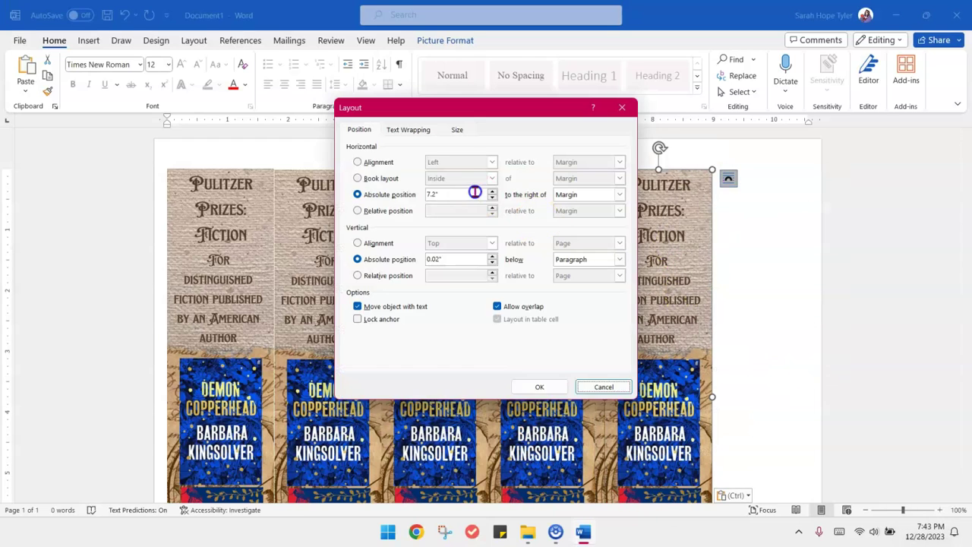
pyautogui.doubleClick(475, 194)
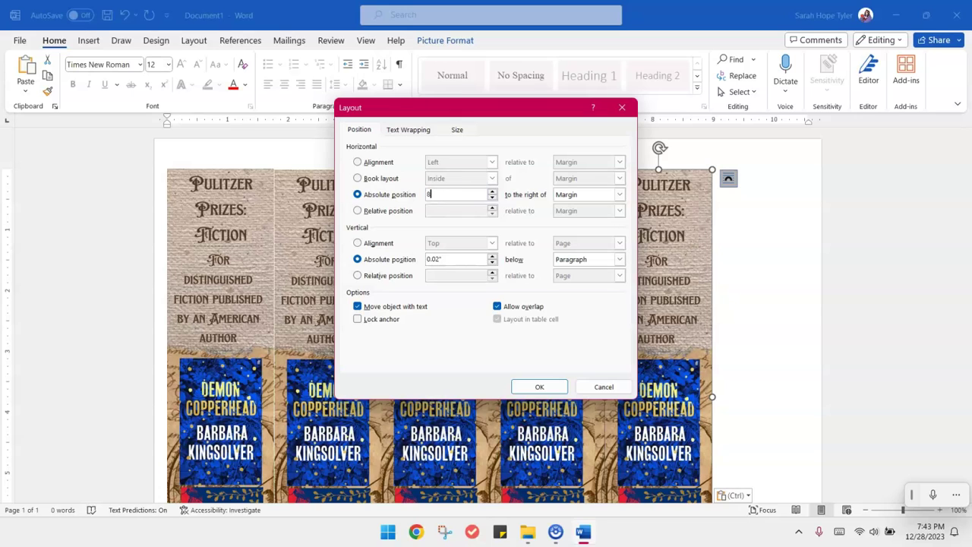
pyautogui.press('Return')
pyautogui.scroll(-5, 419, 428)
pyautogui.click(419, 428)
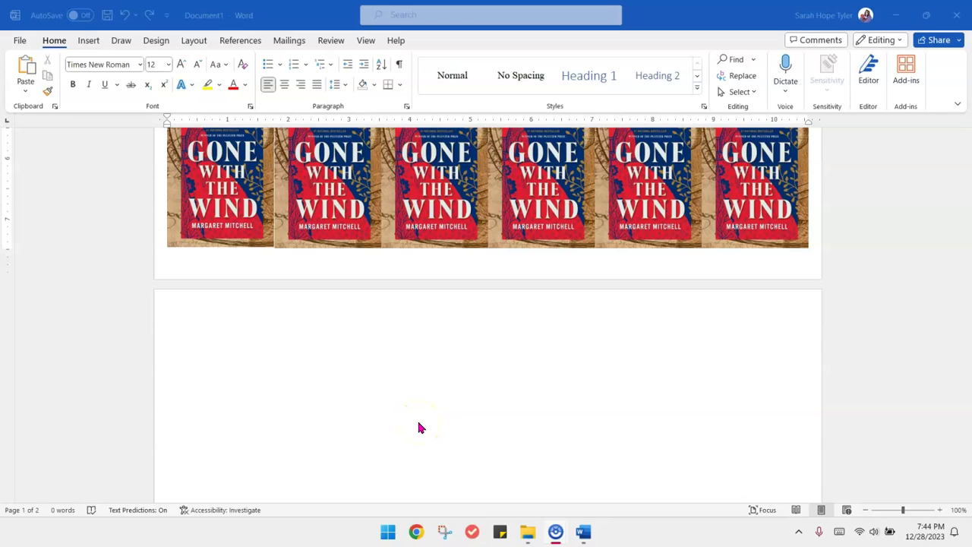
# Step: Open 2.png from the Pulitzer winners Fiction folder and put the cursor on Word's page 2
pyautogui.click(531, 535)
pyautogui.doubleClick(628, 203)
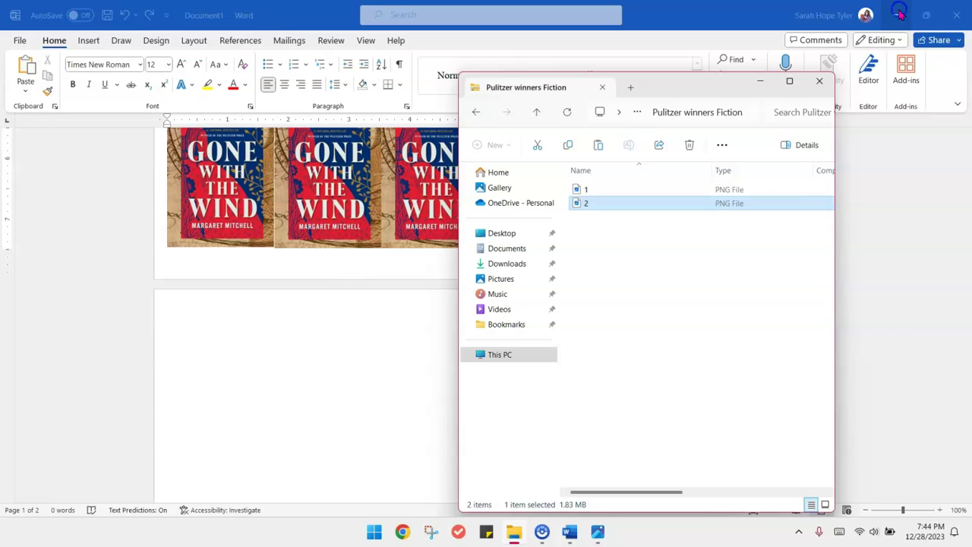
pyautogui.click(221, 330)
pyautogui.scroll(-3, 194, 325)
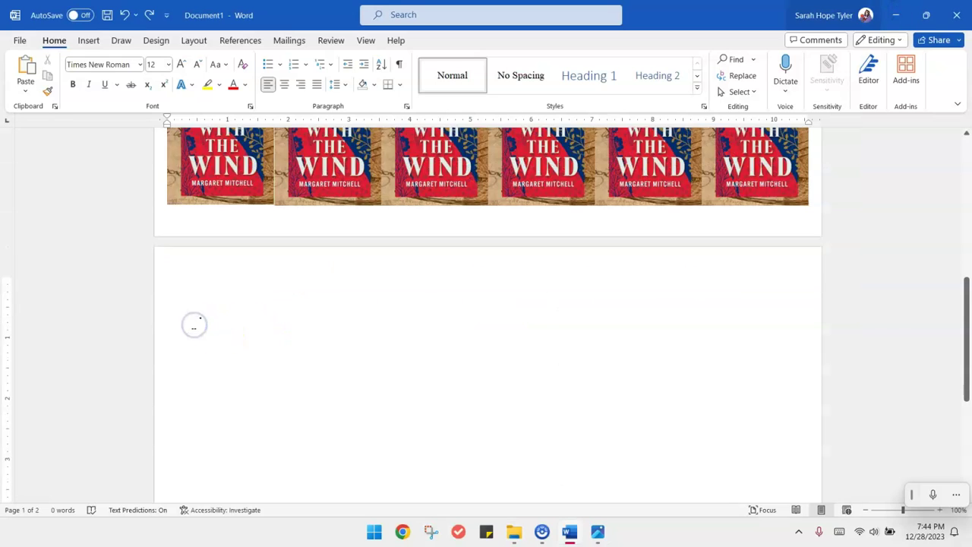
pyautogui.click(193, 262)
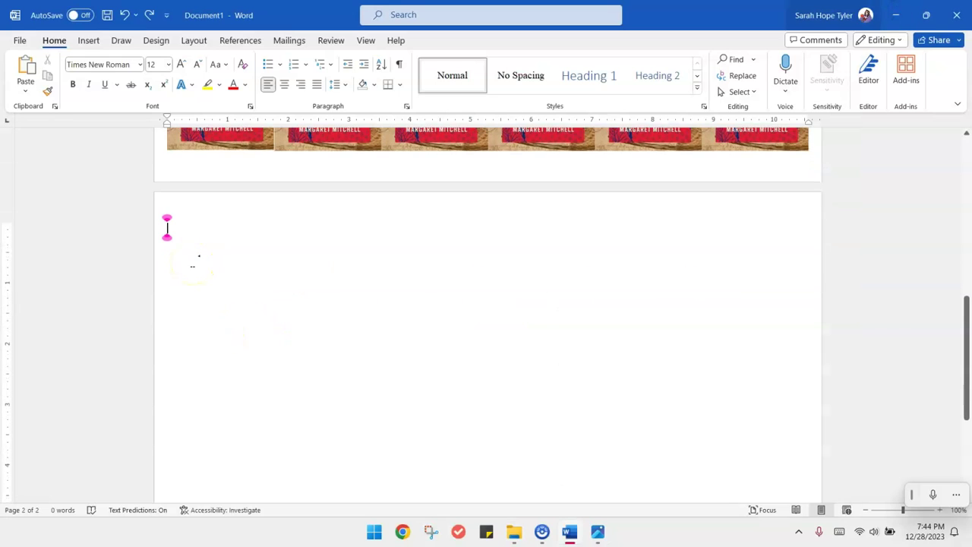
pyautogui.click(271, 345)
# Step: Place the back-side image at the top of page 2 and delete the extra blank lines
pyautogui.scroll(3, 271, 348)
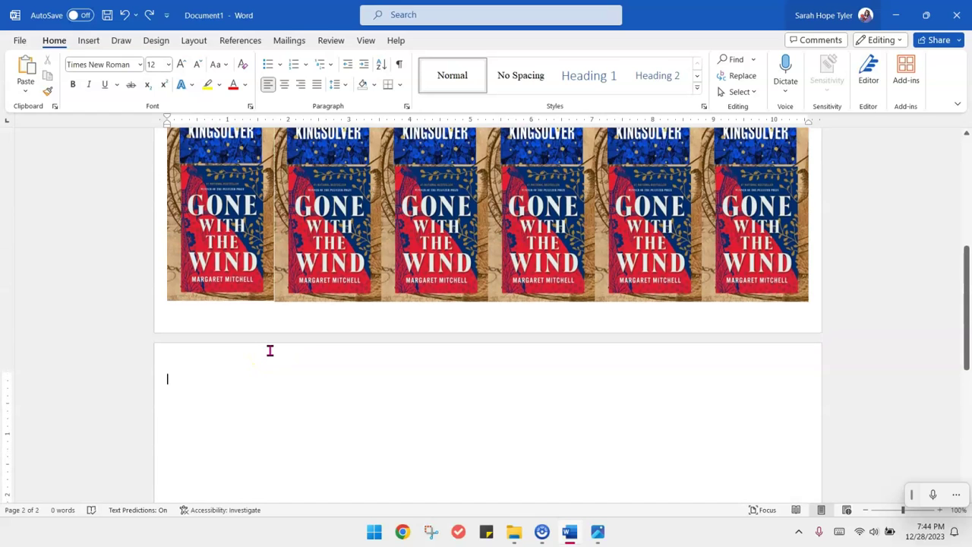
pyautogui.scroll(3, 270, 350)
pyautogui.click(215, 405)
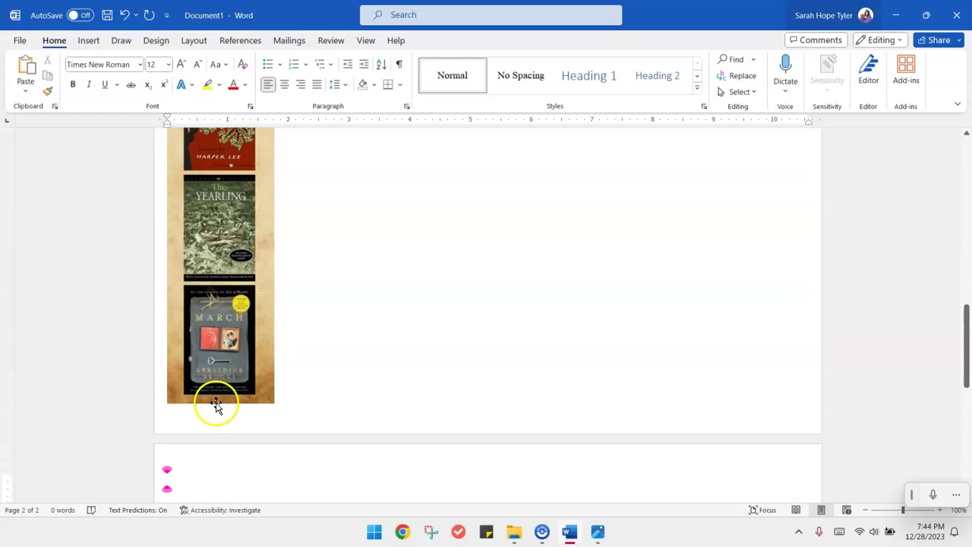
pyautogui.scroll(-6, 218, 401)
pyautogui.scroll(10, 218, 400)
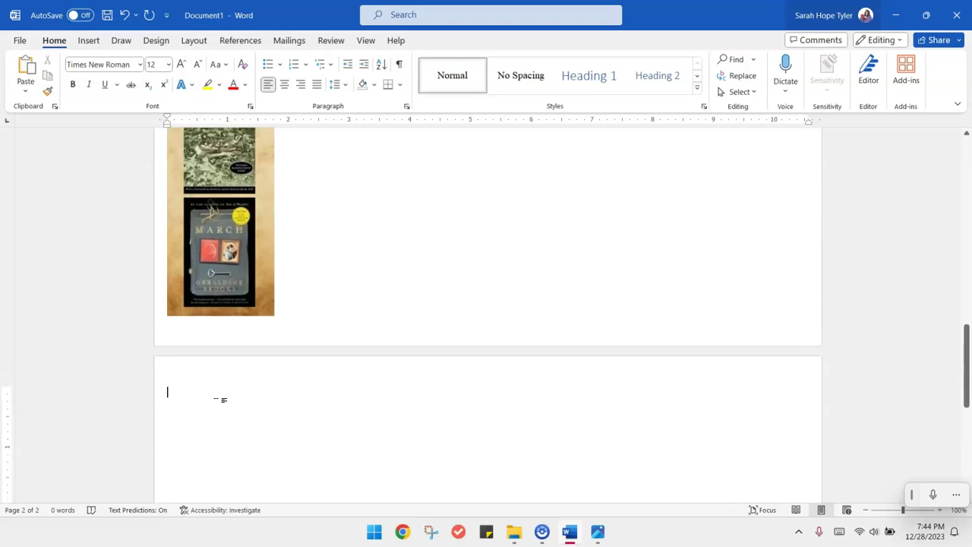
pyautogui.scroll(-10, 216, 407)
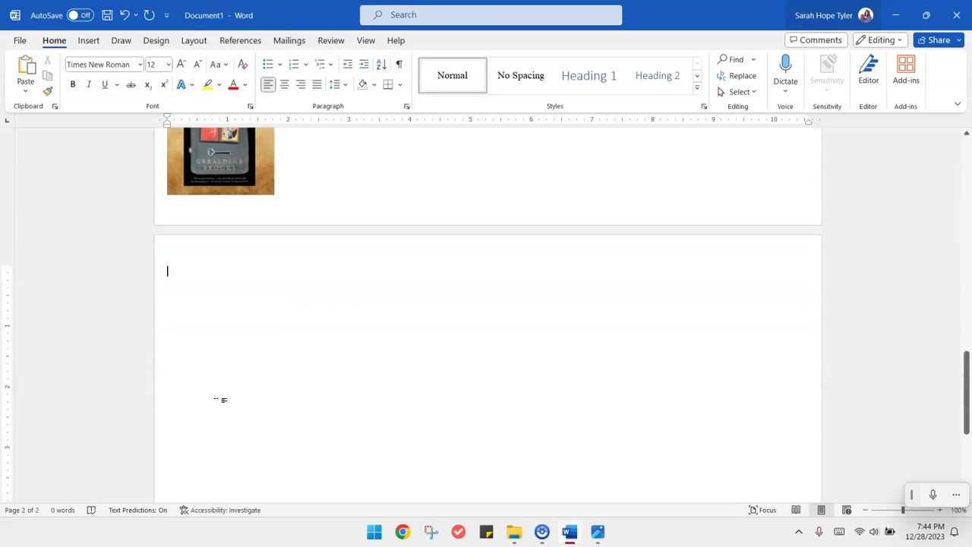
pyautogui.press('BackSpace')
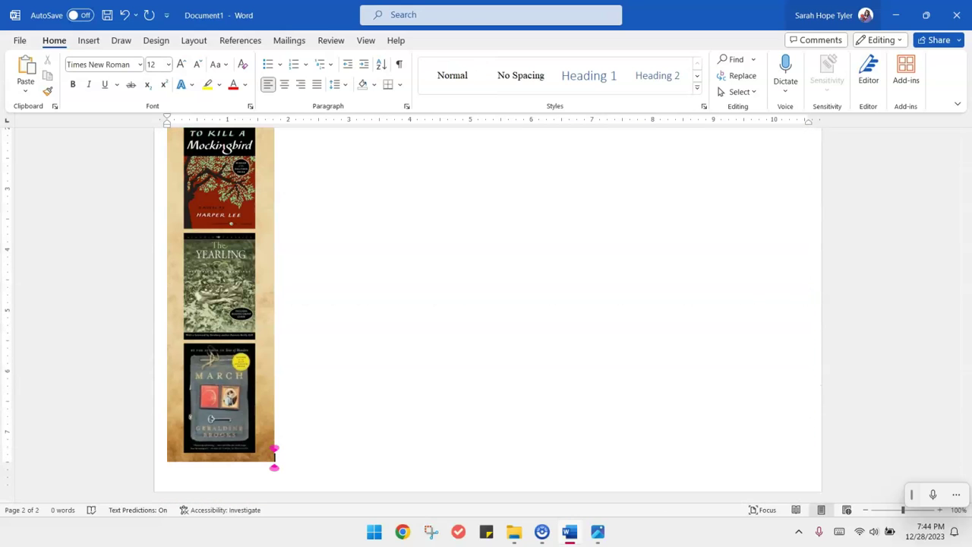
pyautogui.scroll(2, 215, 286)
# Step: Set the page-2 bookmark picture's text wrapping to Tight
pyautogui.click(212, 285)
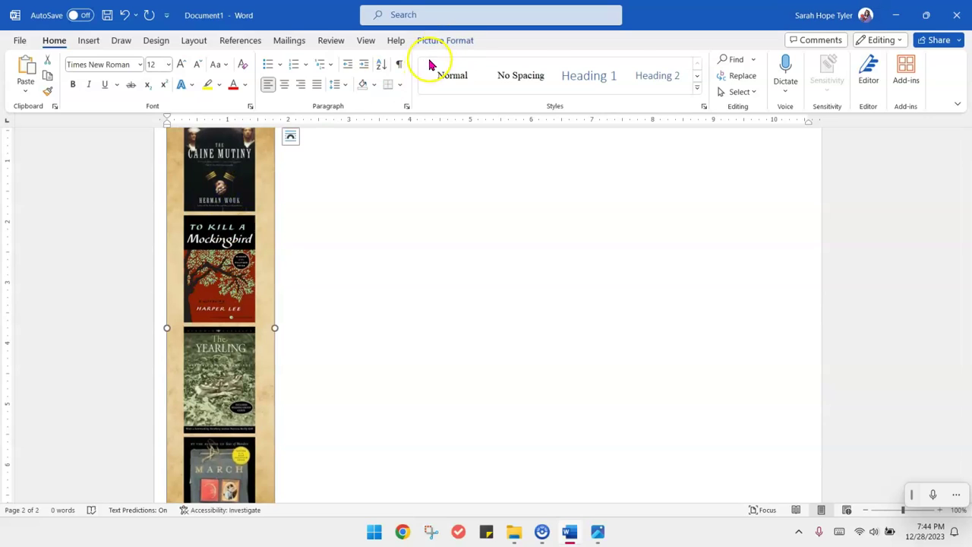
pyautogui.click(447, 41)
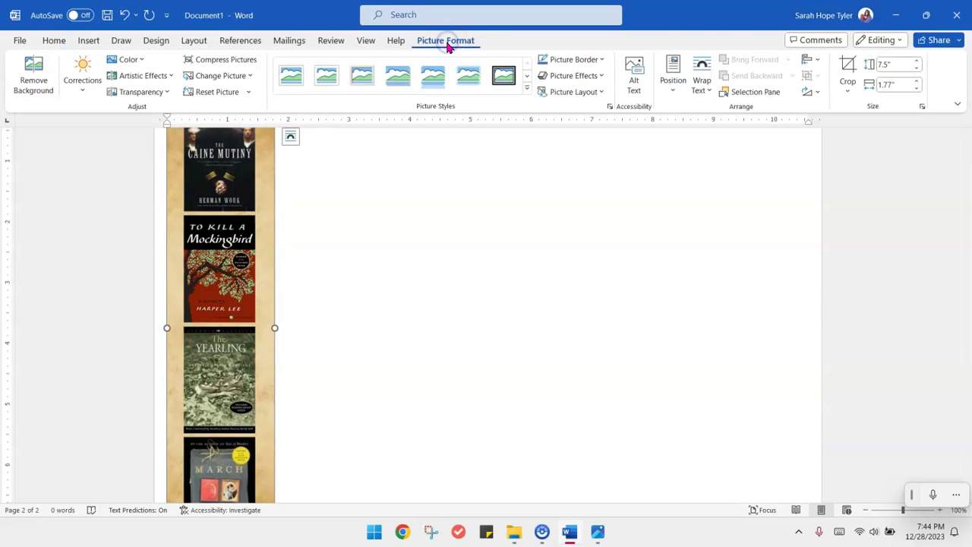
pyautogui.click(707, 82)
pyautogui.click(722, 147)
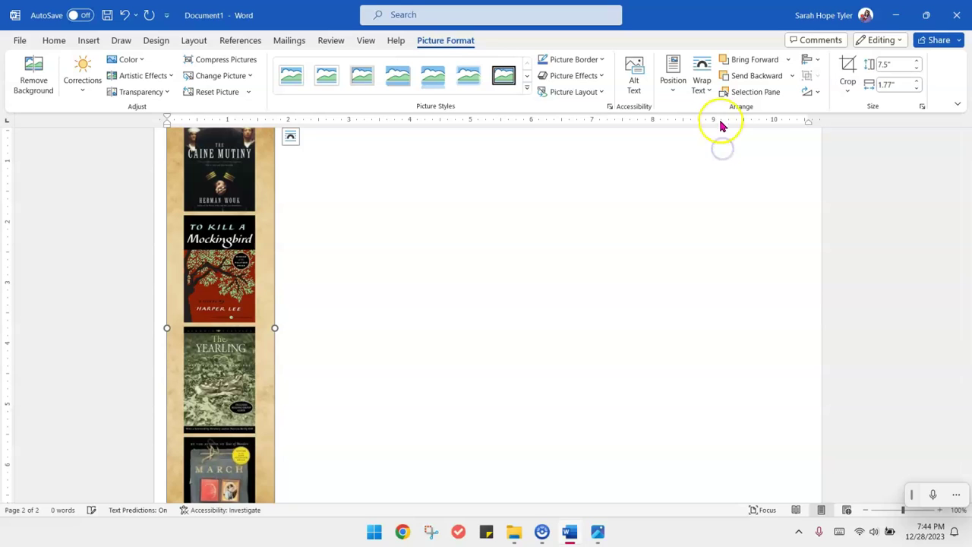
# Step: Set its absolute horizontal position to 0" to the right of Margin
pyautogui.click(702, 82)
pyautogui.click(740, 291)
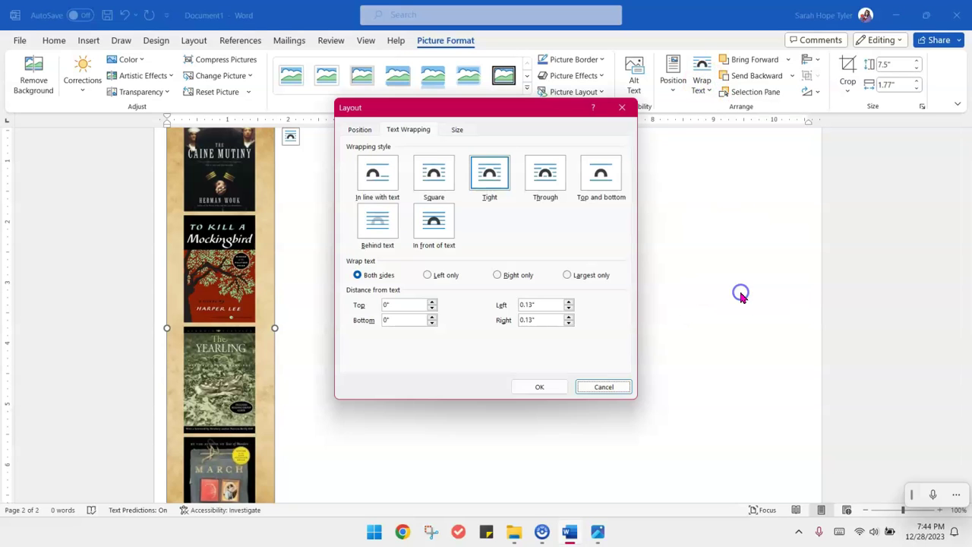
pyautogui.click(359, 130)
pyautogui.click(383, 199)
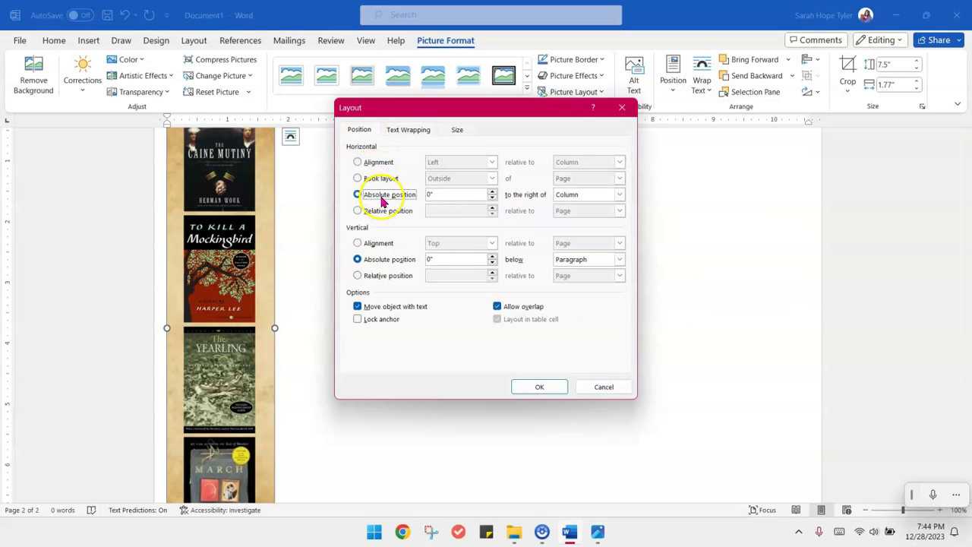
pyautogui.click(581, 196)
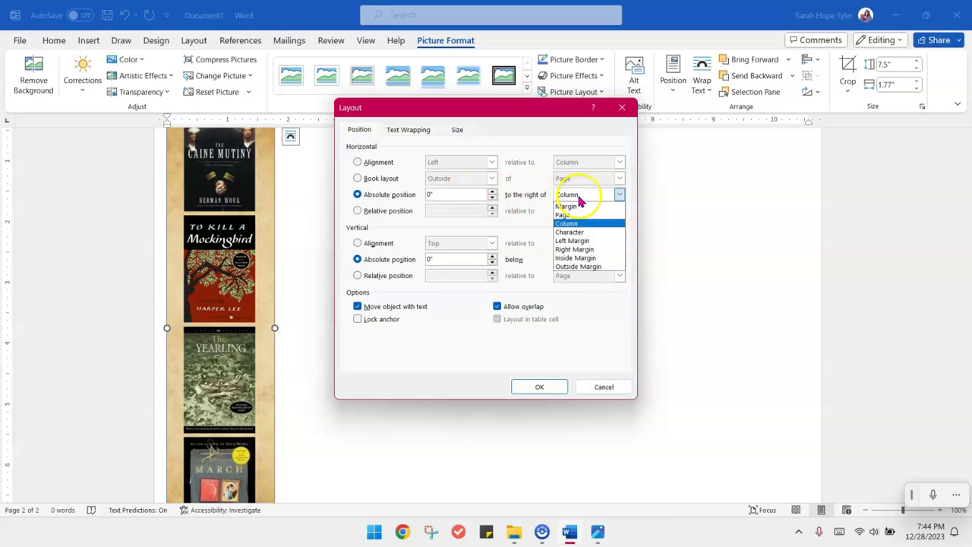
pyautogui.click(576, 206)
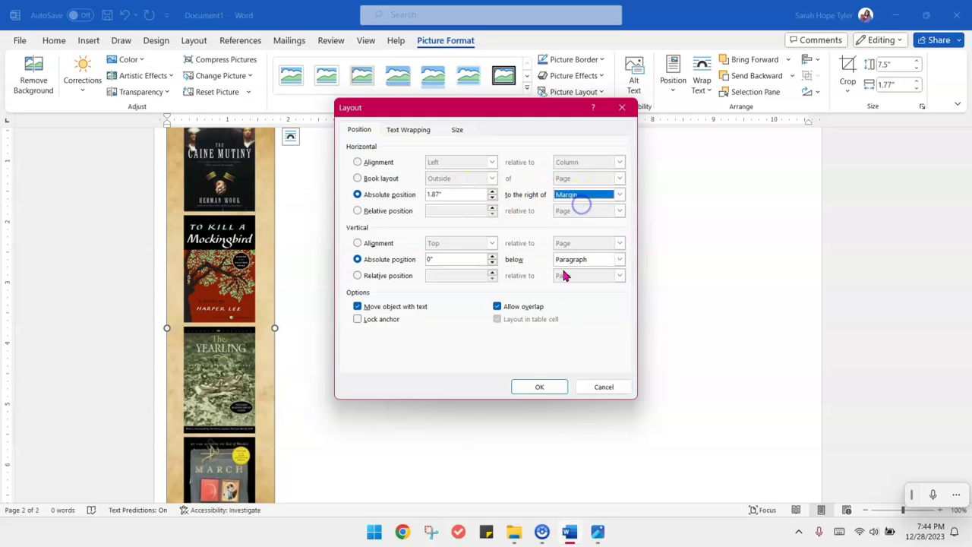
pyautogui.click(455, 194)
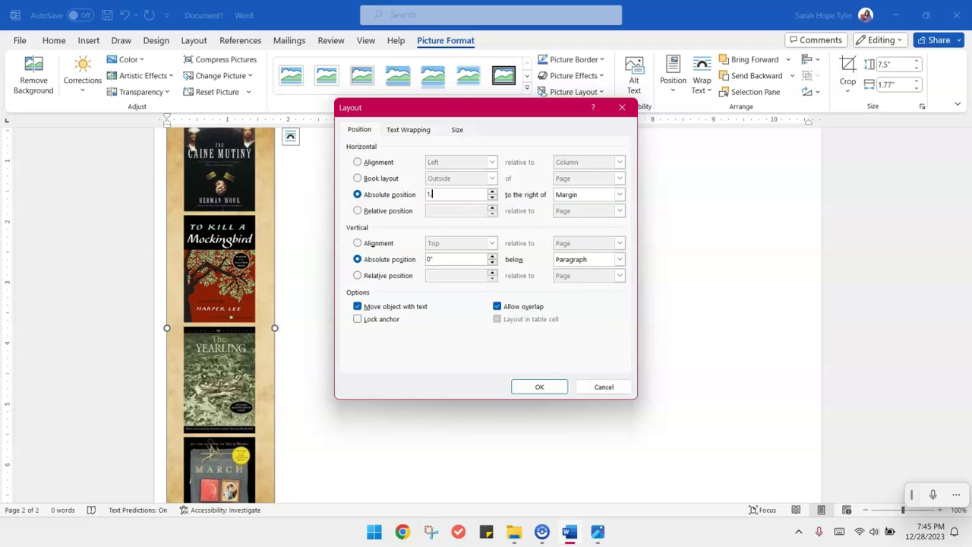
pyautogui.click(540, 386)
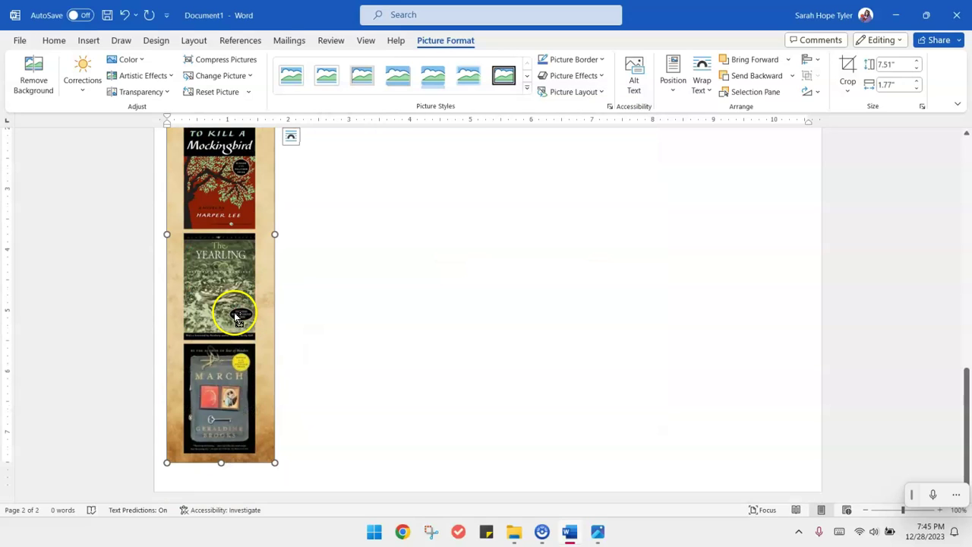
# Step: Paste back-side copies and place them at 1.76" and 3.52" right of the margin
pyautogui.hotkey('ctrl', 'v')
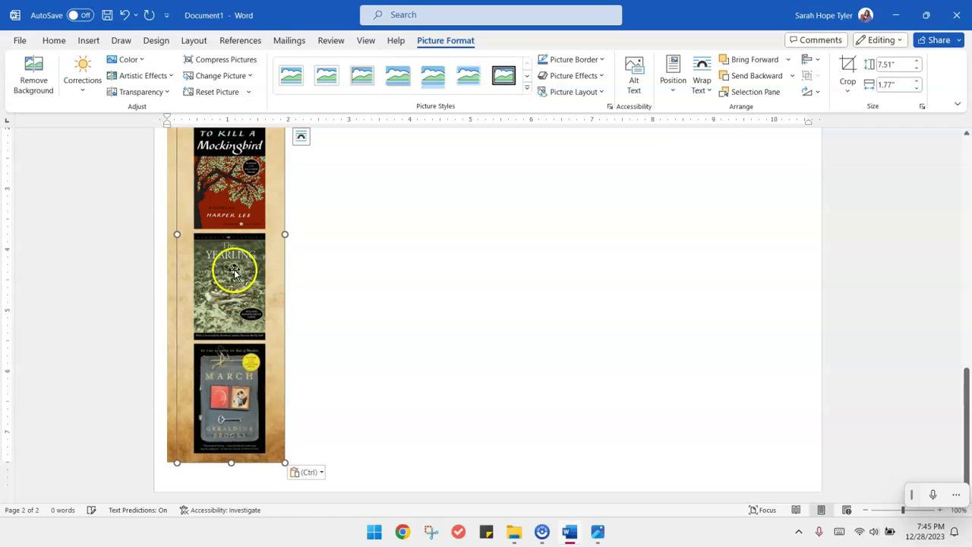
pyautogui.click(301, 136)
pyautogui.click(386, 335)
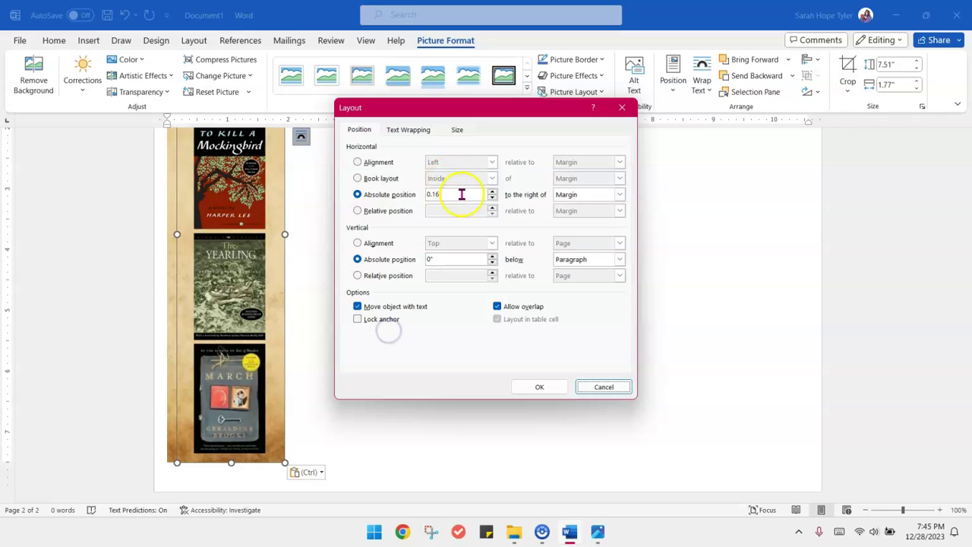
pyautogui.doubleClick(461, 196)
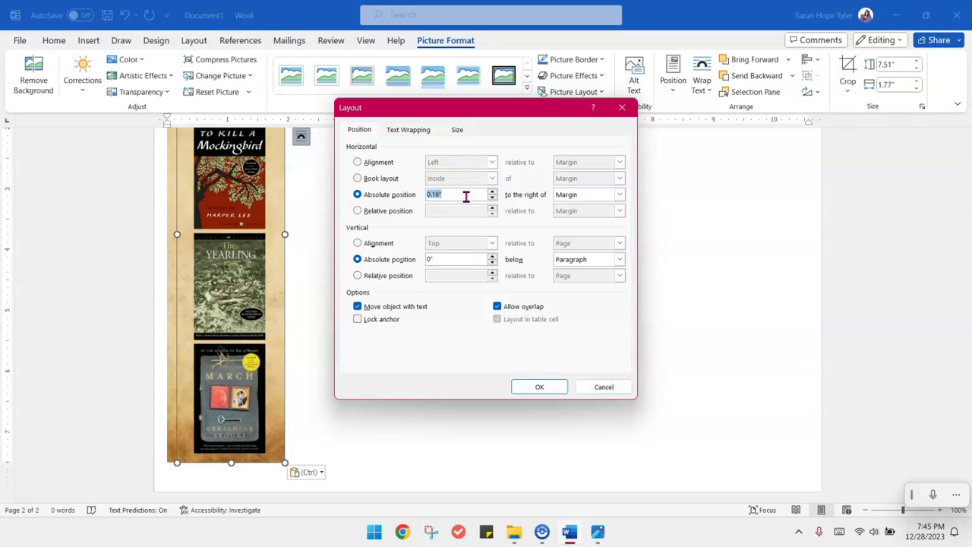
pyautogui.write('1.76')
pyautogui.press('Return')
pyautogui.click(408, 137)
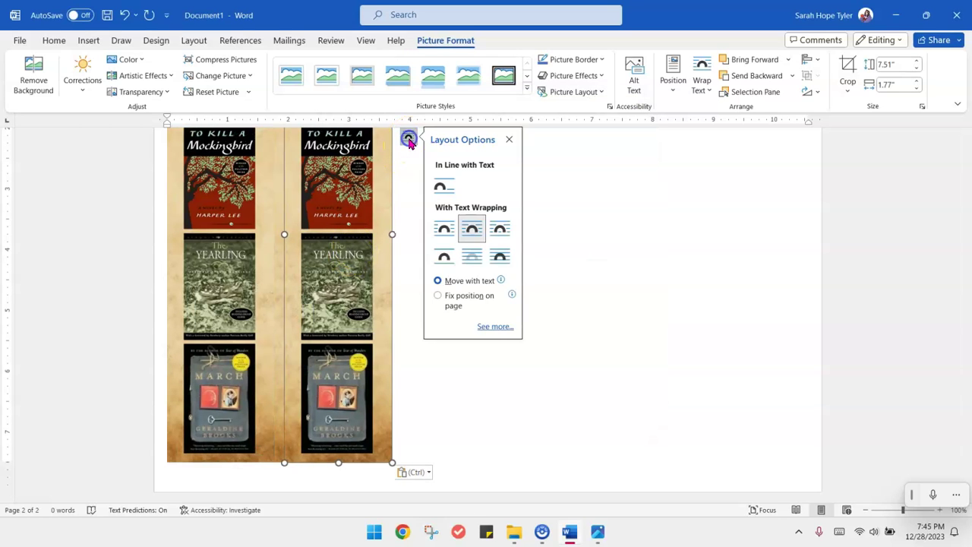
pyautogui.click(495, 326)
pyautogui.doubleClick(448, 194)
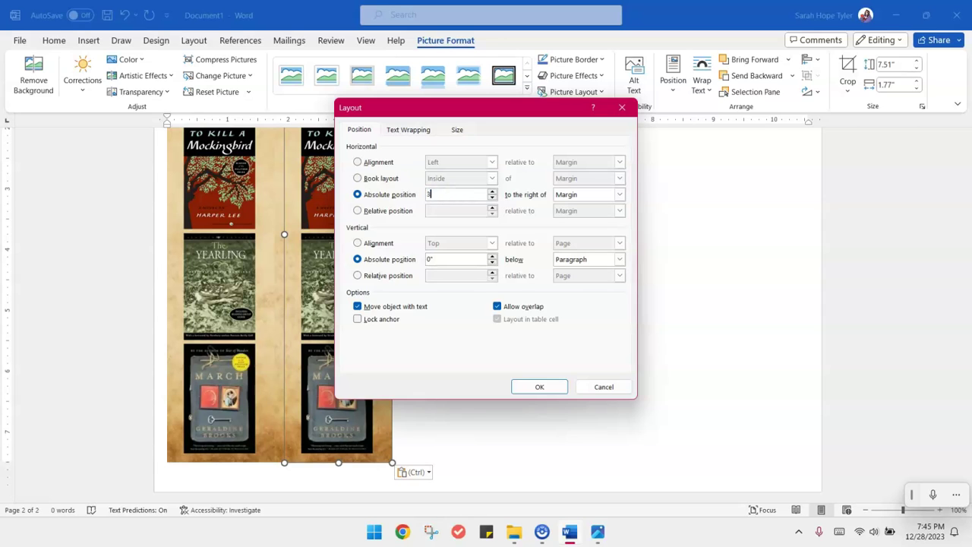
pyautogui.press('Return')
# Step: Place the remaining copies at 5.28", 7.04" and 8.8", then deselect to view the row
pyautogui.rightClick(462, 191)
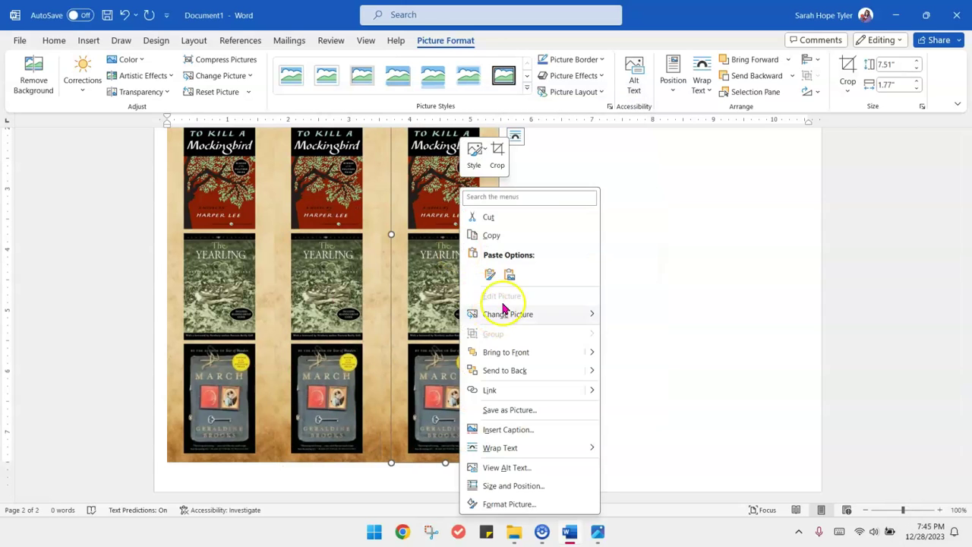
pyautogui.click(518, 141)
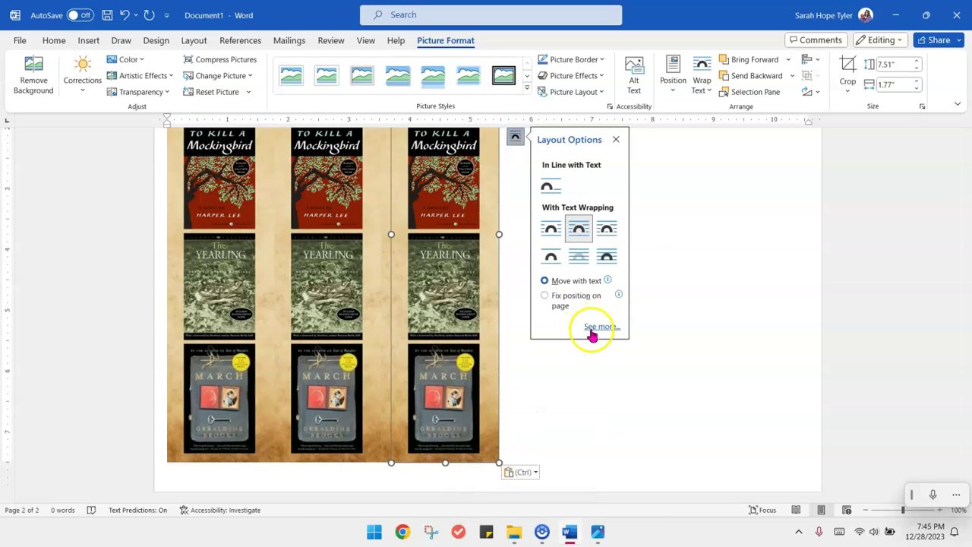
pyautogui.click(592, 332)
pyautogui.click(454, 195)
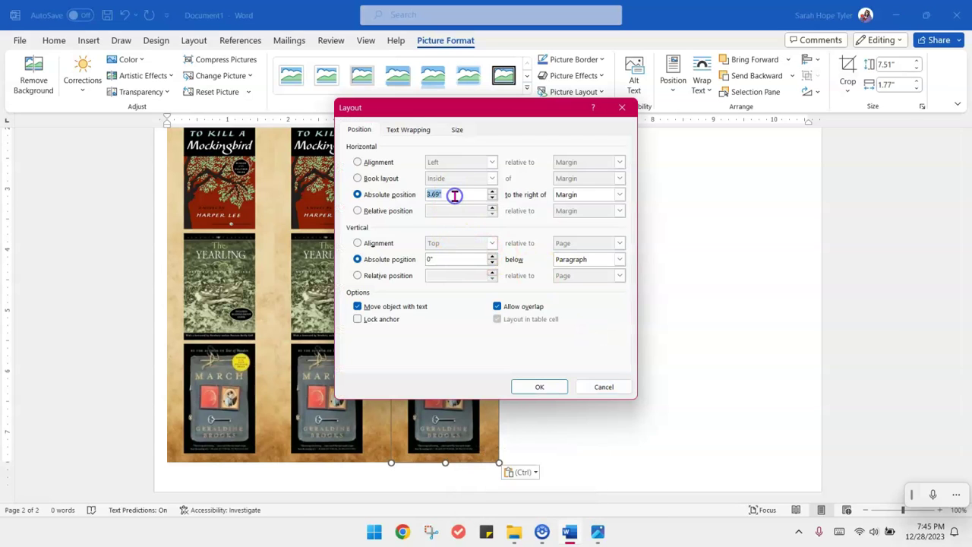
pyautogui.write('5.28')
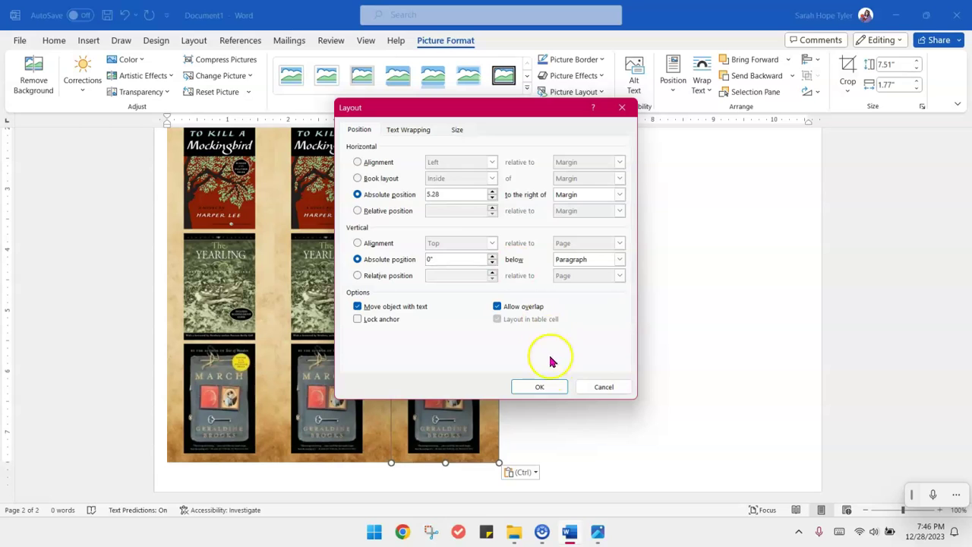
pyautogui.doubleClick(456, 196)
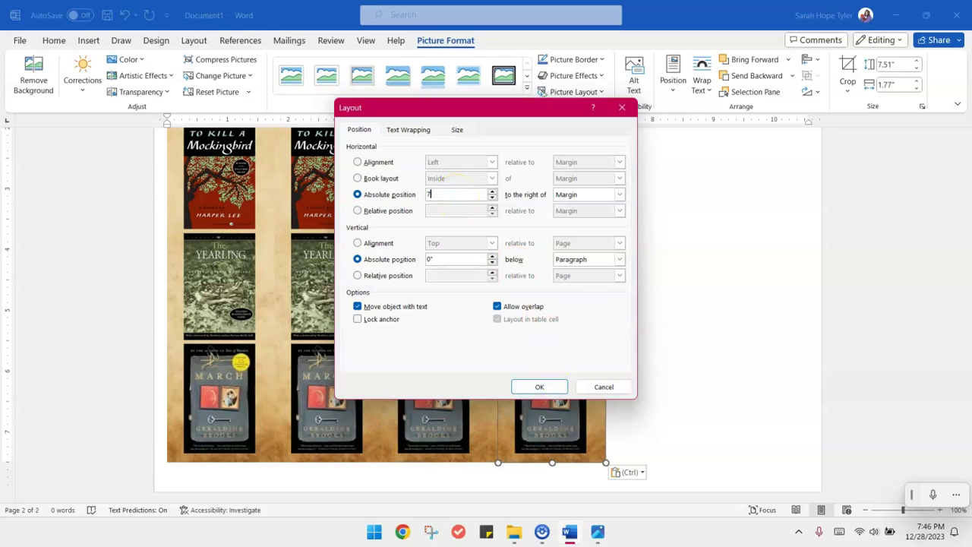
pyautogui.press('Return')
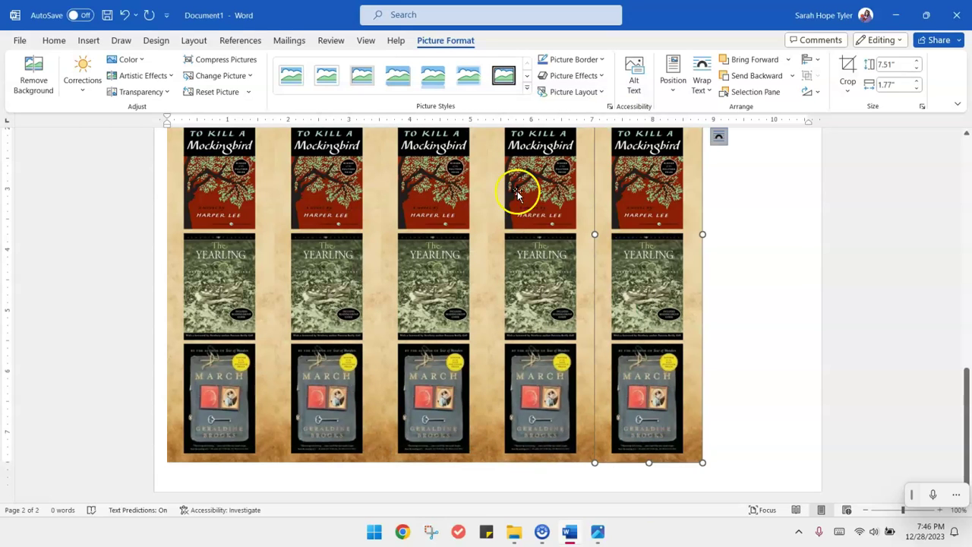
pyautogui.click(719, 134)
pyautogui.click(813, 329)
pyautogui.press('Return')
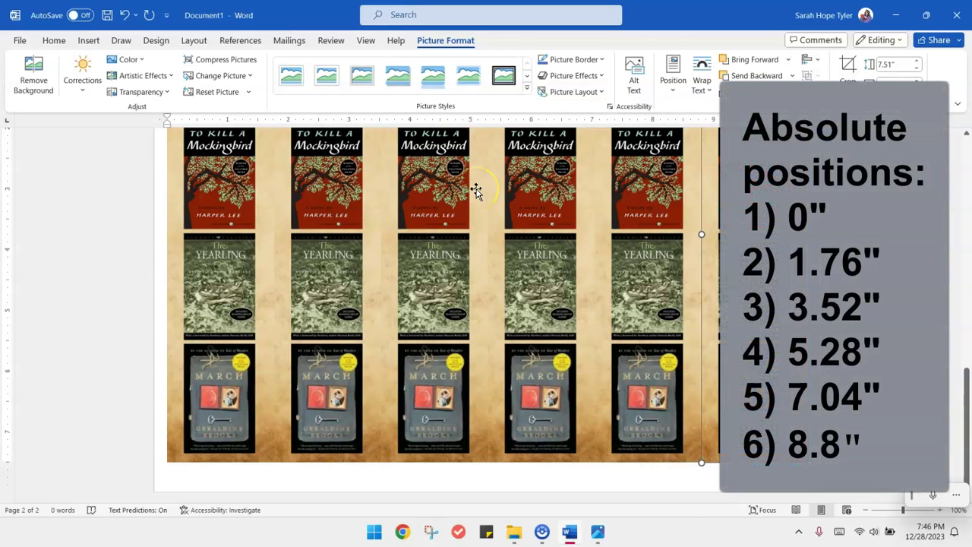
pyautogui.click(881, 305)
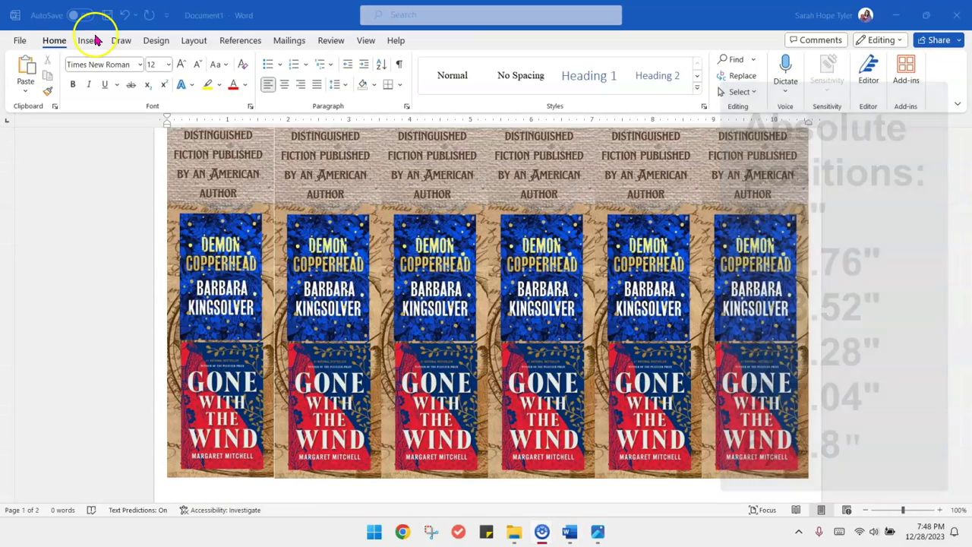
# Step: In Print settings, choose Print on Both Sides with pages flipped on the short edge
pyautogui.click(18, 43)
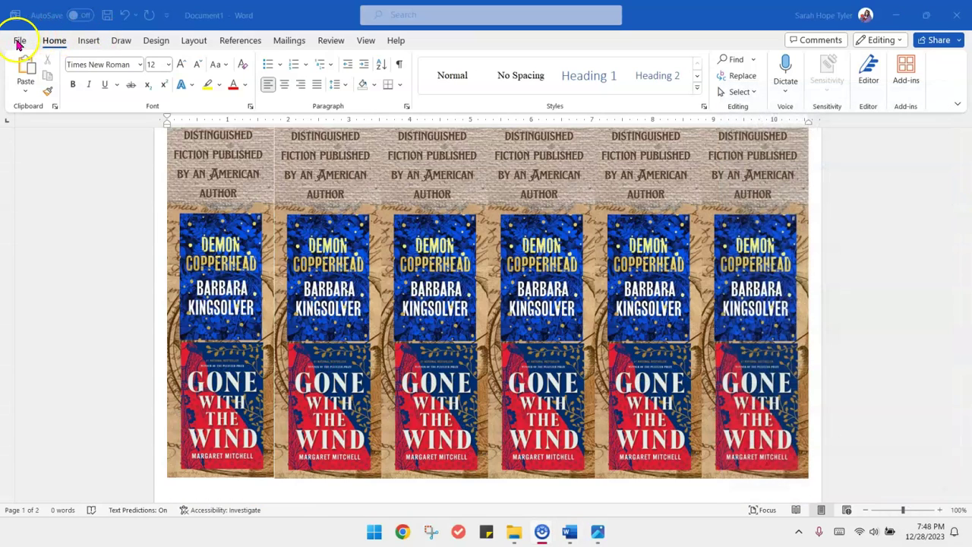
pyautogui.click(18, 42)
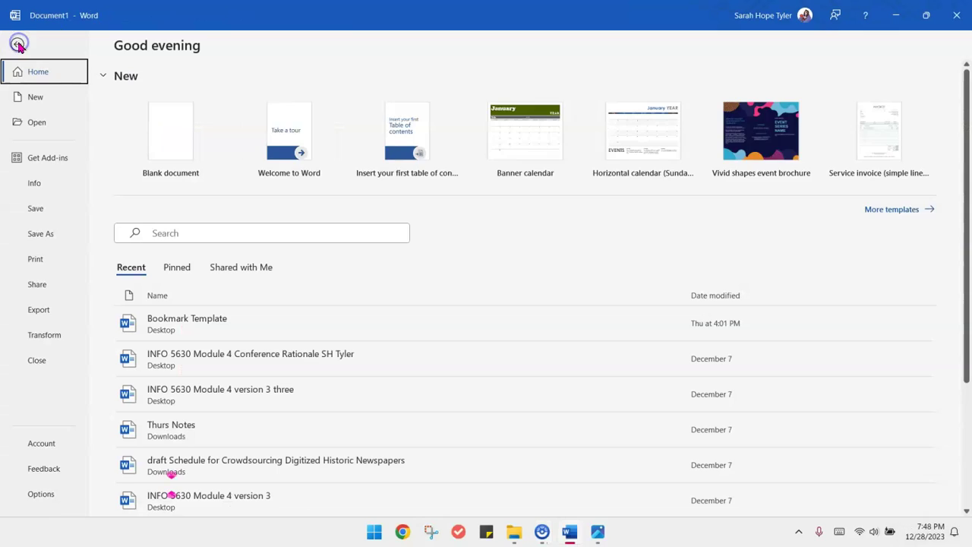
pyautogui.click(35, 259)
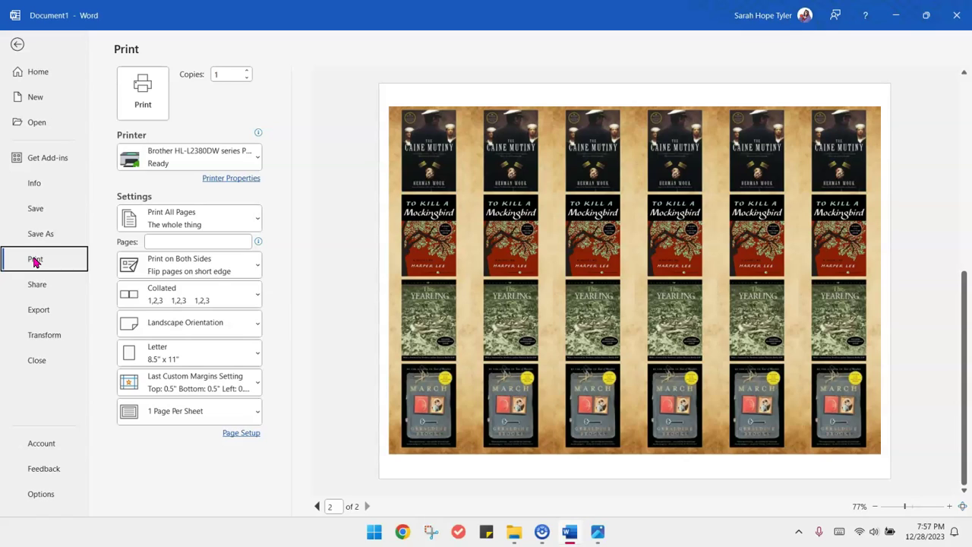
pyautogui.click(202, 268)
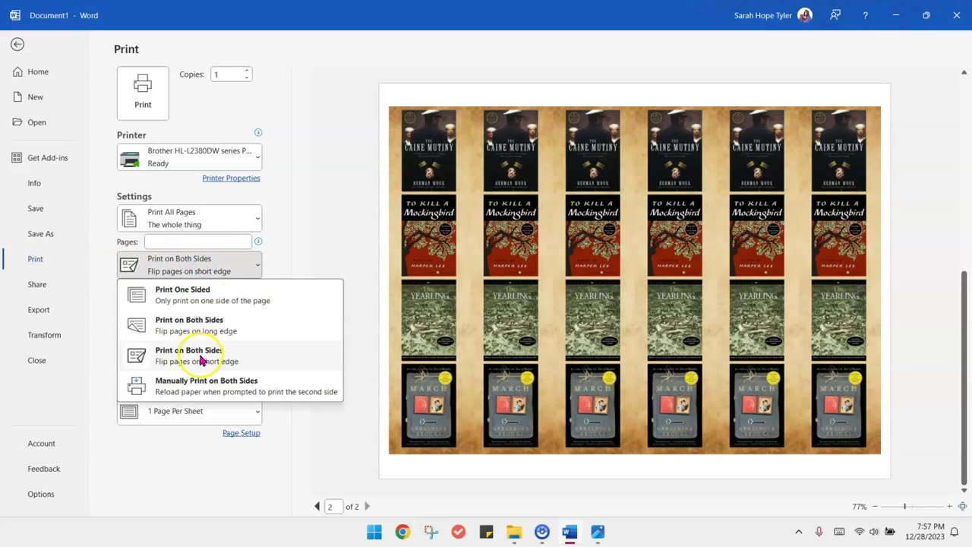
pyautogui.click(259, 357)
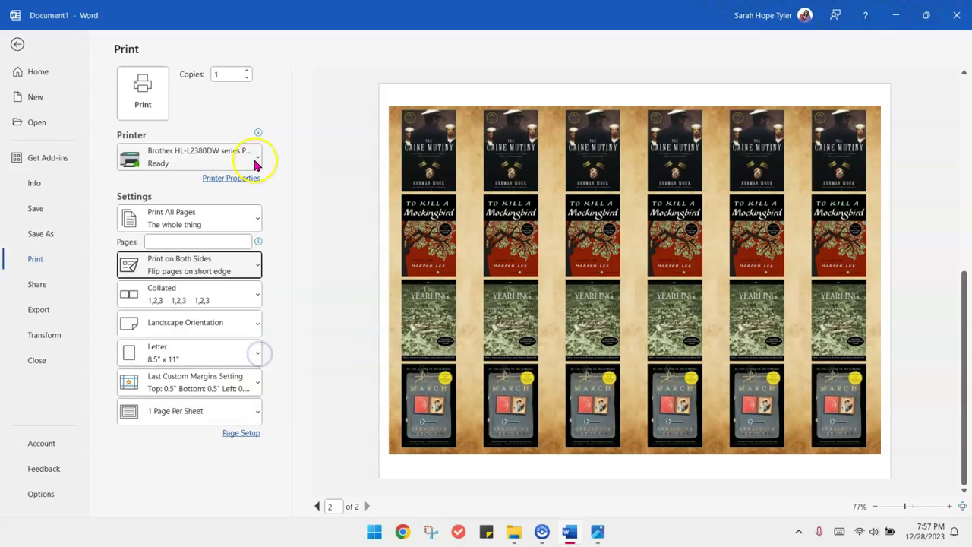
pyautogui.click(241, 179)
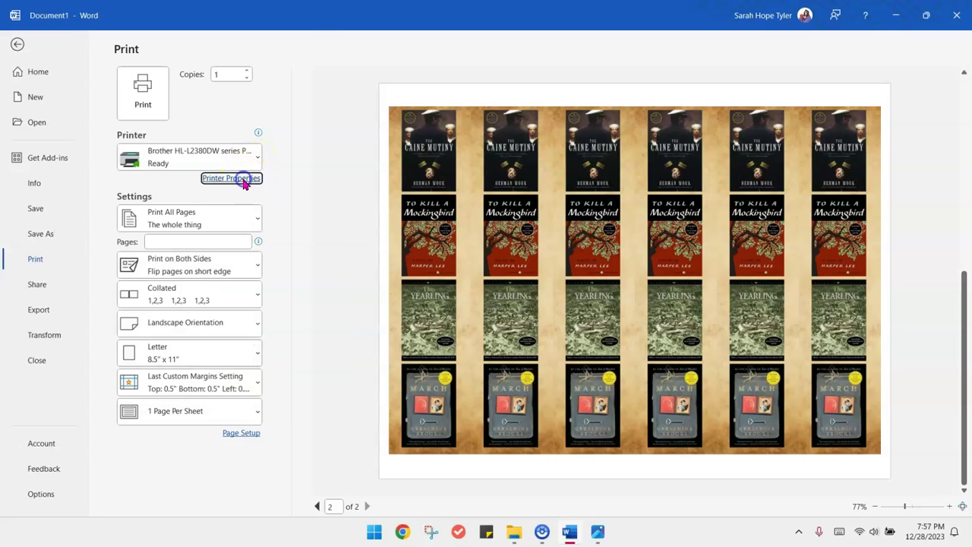
# Step: Keep Plain Paper media in the printer's Paper/Quality settings and confirm with OK
pyautogui.click(70, 34)
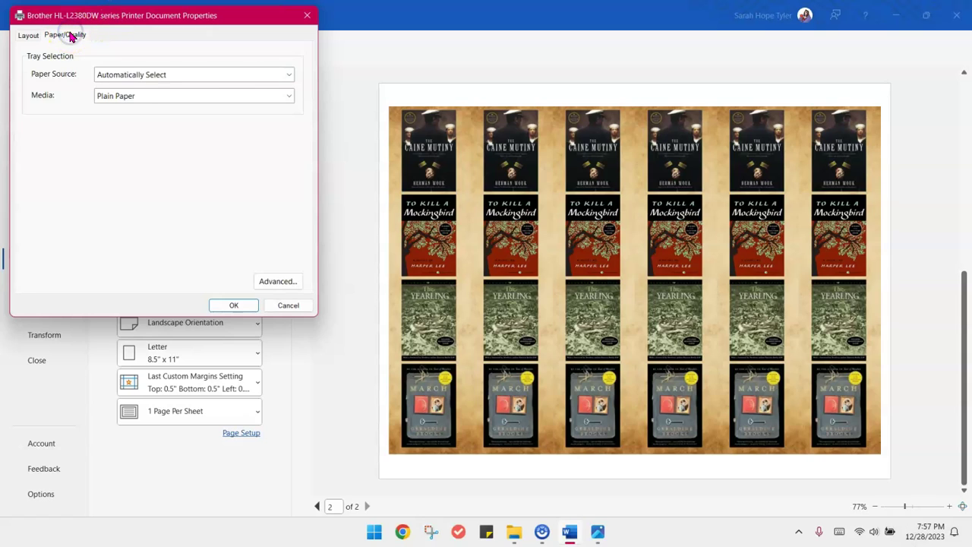
pyautogui.click(148, 96)
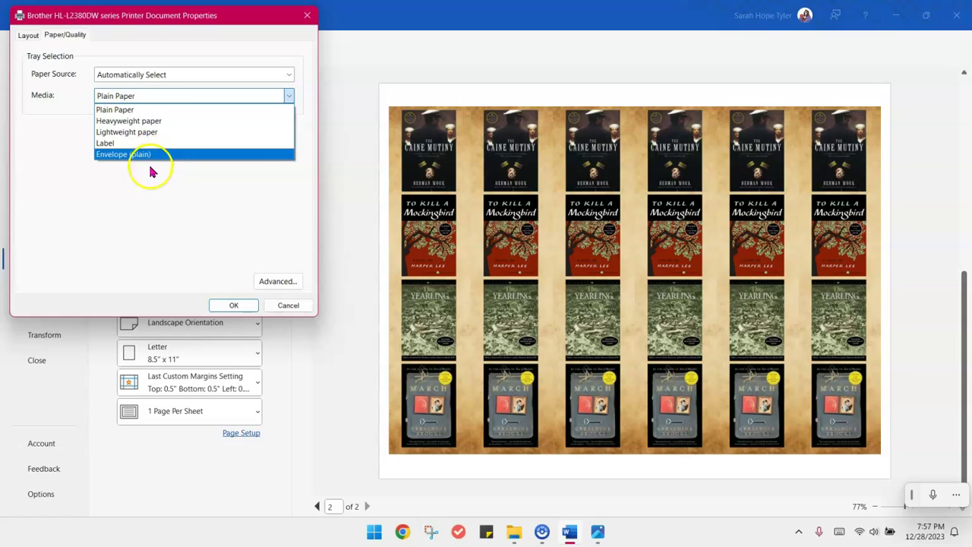
pyautogui.click(174, 75)
pyautogui.click(171, 75)
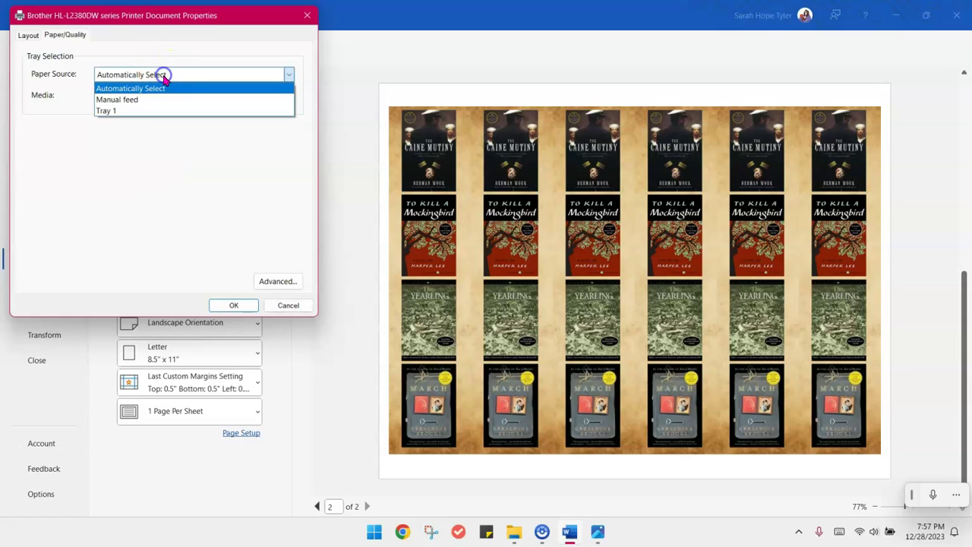
pyautogui.click(234, 305)
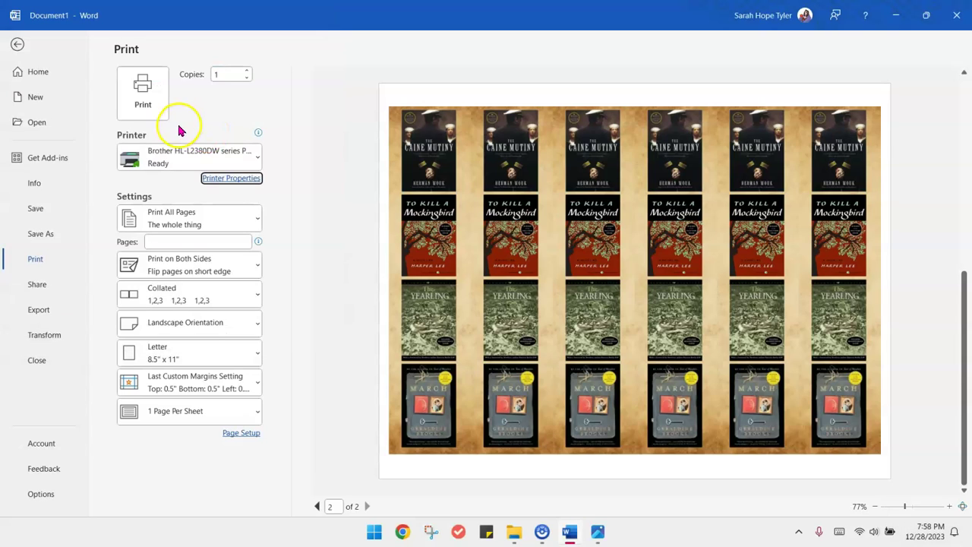